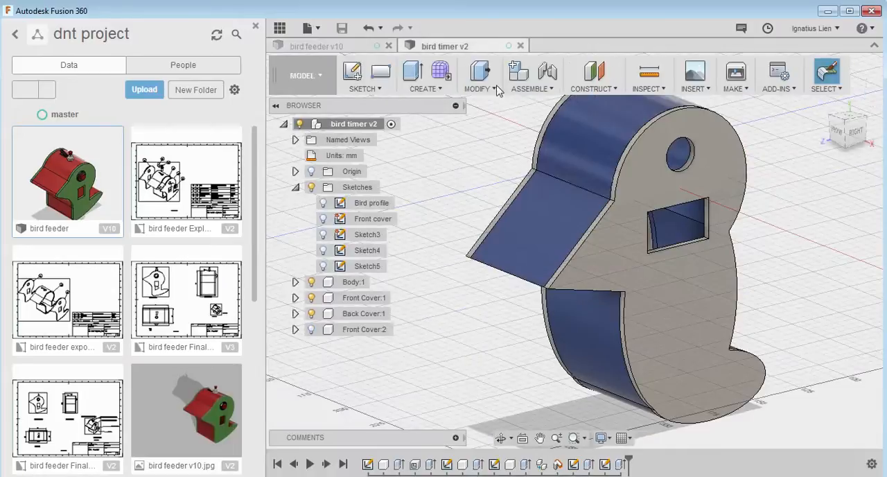
Show the origin planes and create a construction plane offset 40 mm upward from the XZ plane
scroll(548, 200, "down", 4)
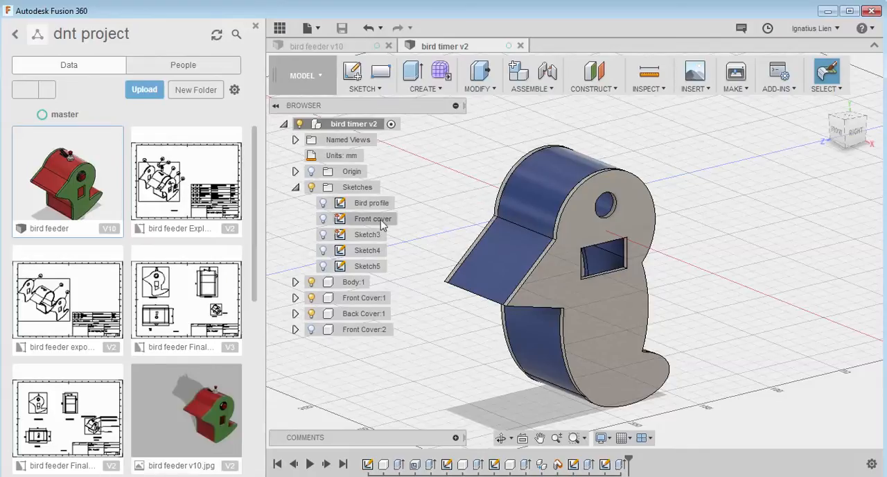
left_click(310, 172)
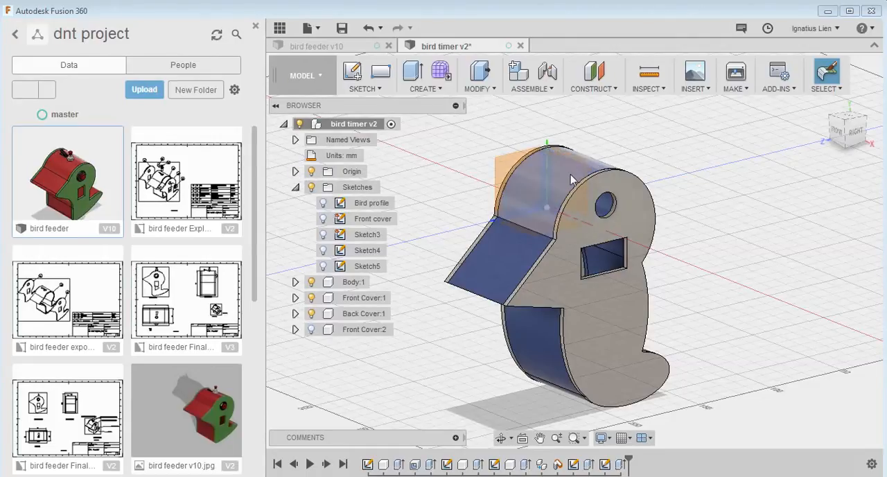
left_click(603, 93)
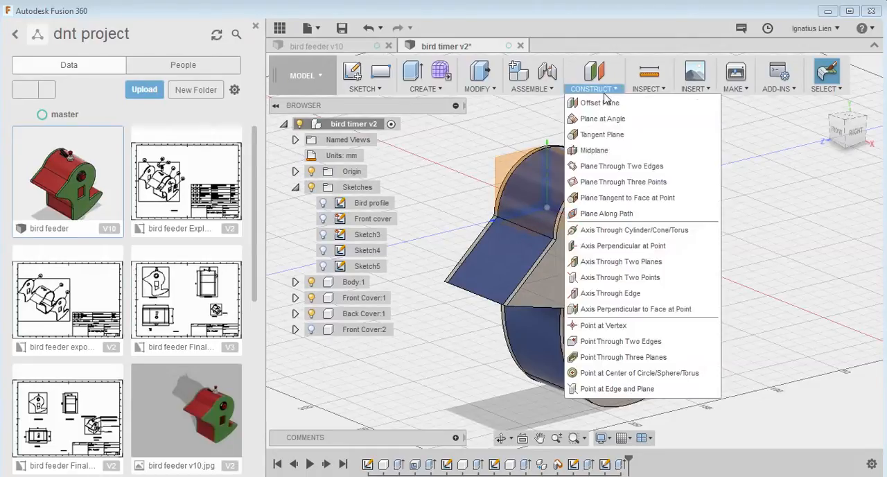
left_click(600, 103)
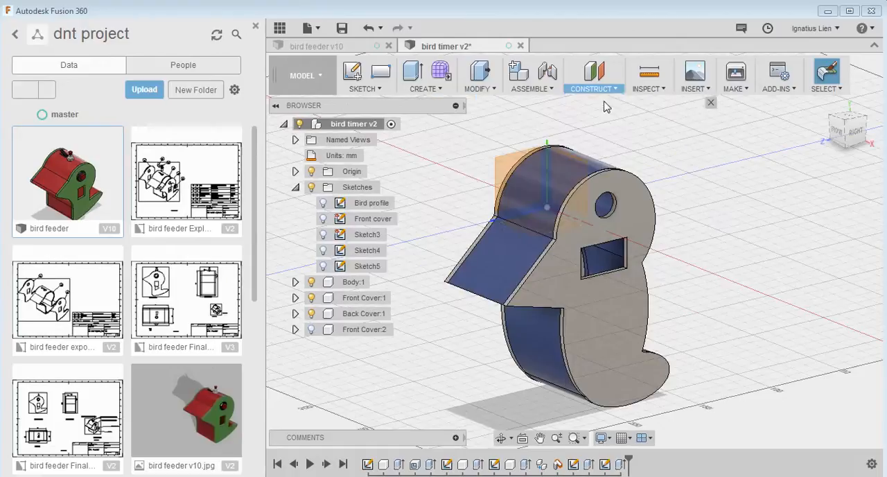
left_click(542, 227)
left_click_drag(543, 198, 546, 130)
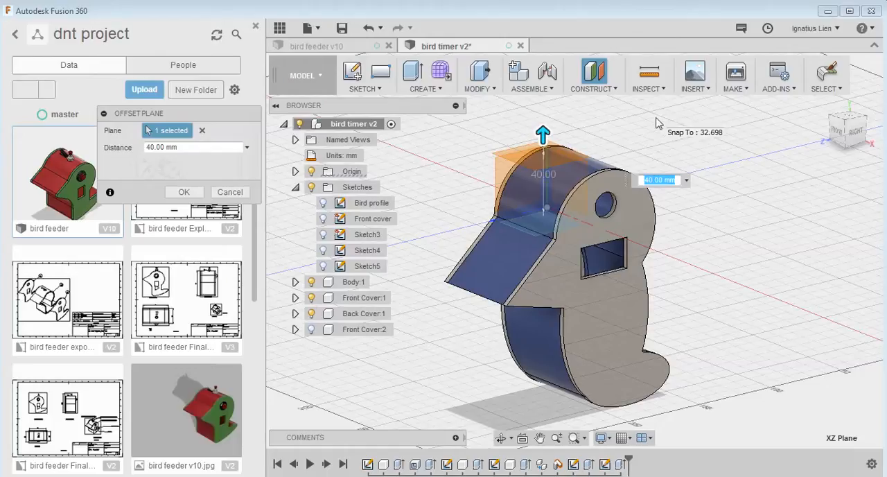
key("Return")
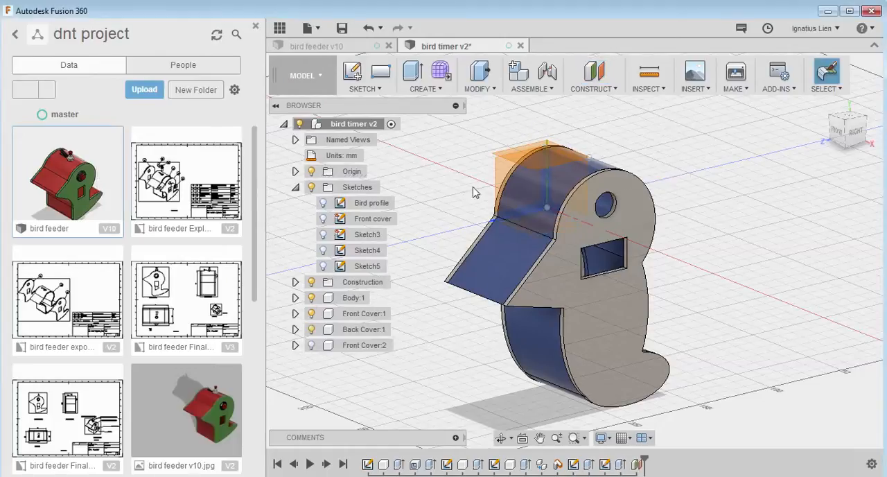
Start a new sketch on the offset construction plane above the bird's head
left_click(295, 282)
left_click(358, 299)
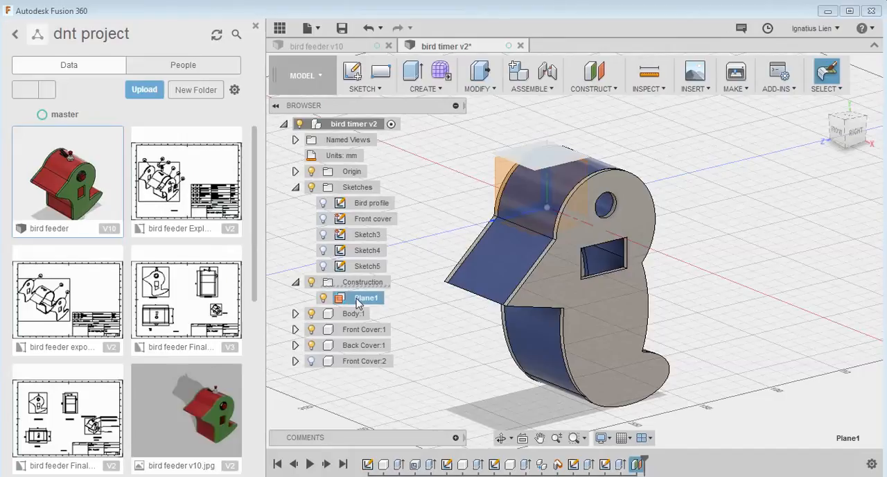
left_click(366, 89)
left_click(392, 105)
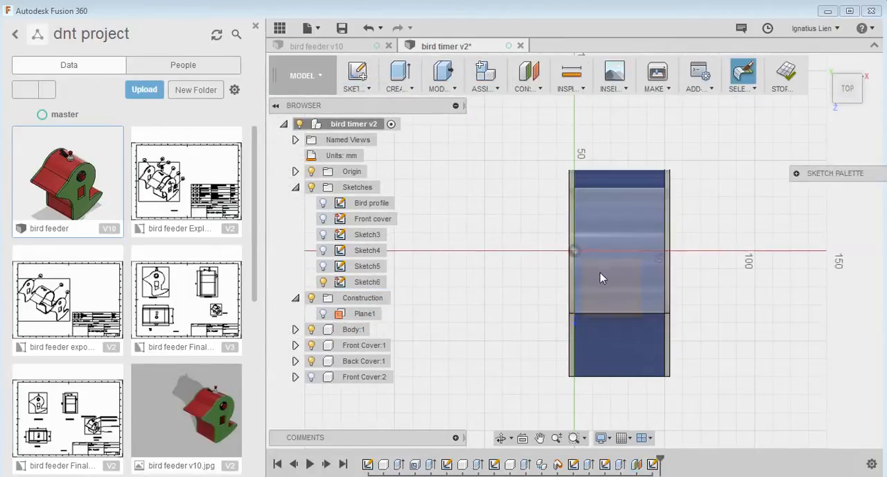
Sketch a centre-diameter circle over the bird's head, between the two side covers
left_click(369, 89)
mouse_move(377, 151)
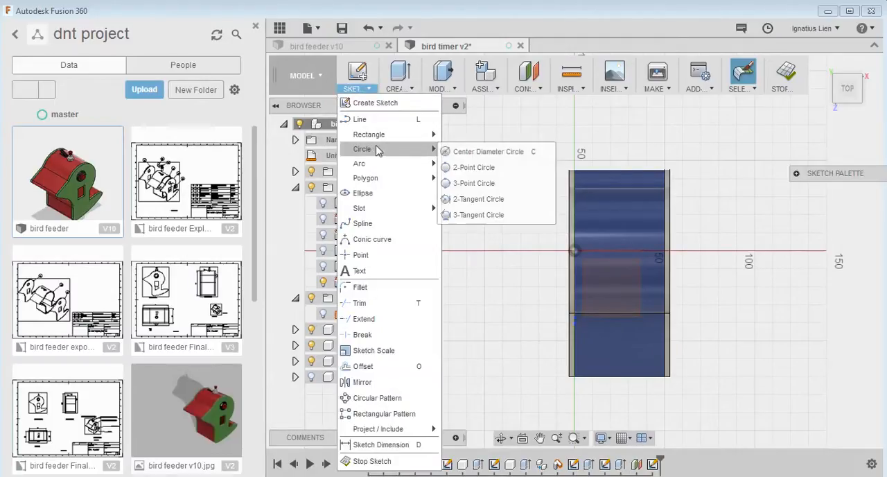
left_click(461, 151)
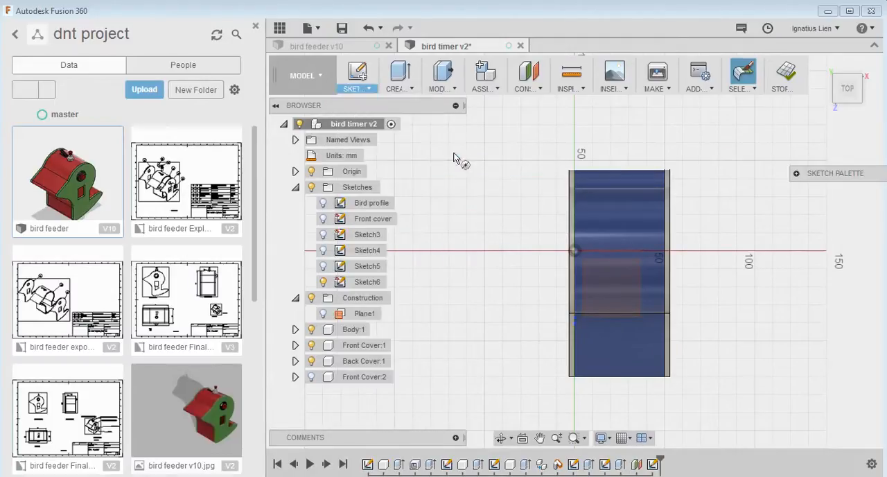
left_click(615, 276)
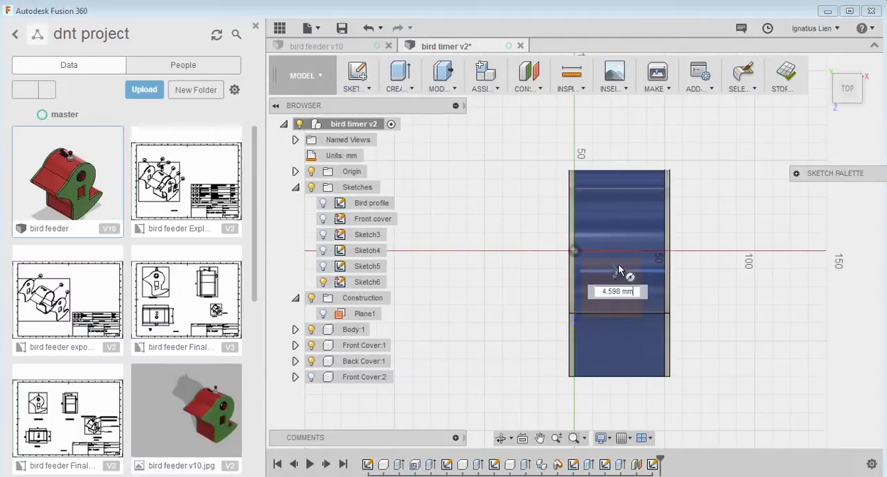
left_click(620, 269)
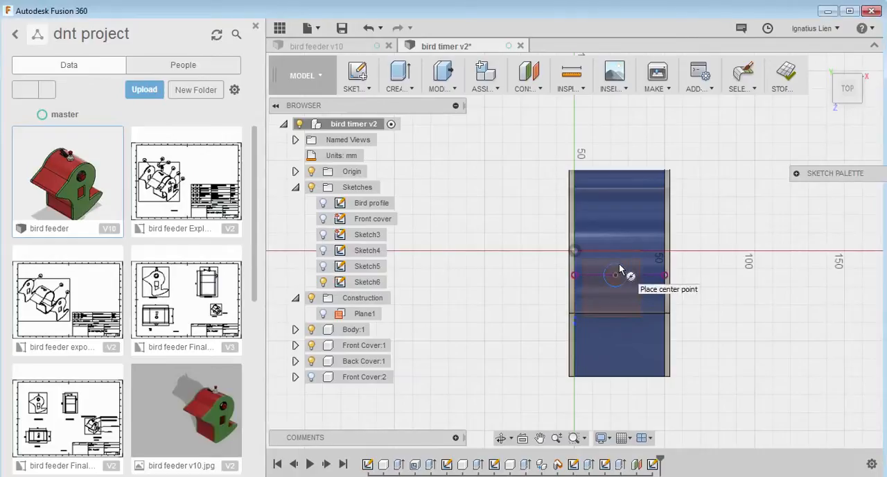
Dimension the circle's diameter as 12 mm
key("d")
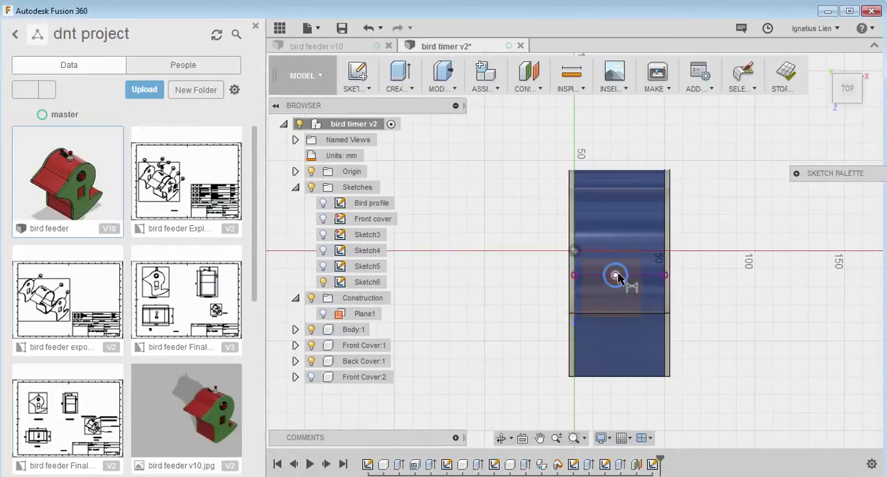
left_click(617, 275)
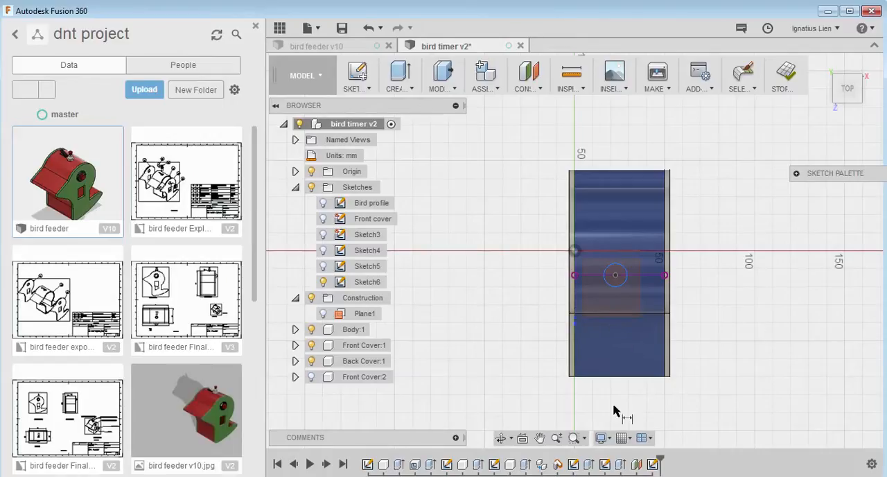
left_click(630, 273)
left_click(700, 254)
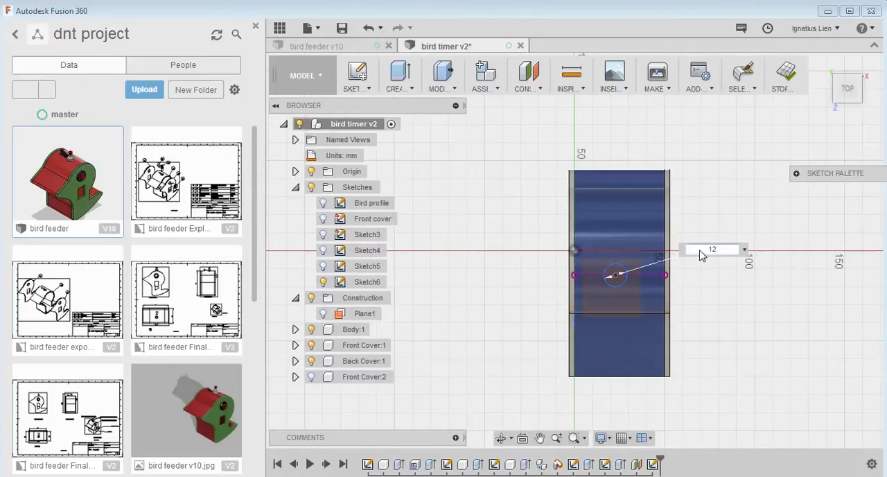
type("12")
key("Return")
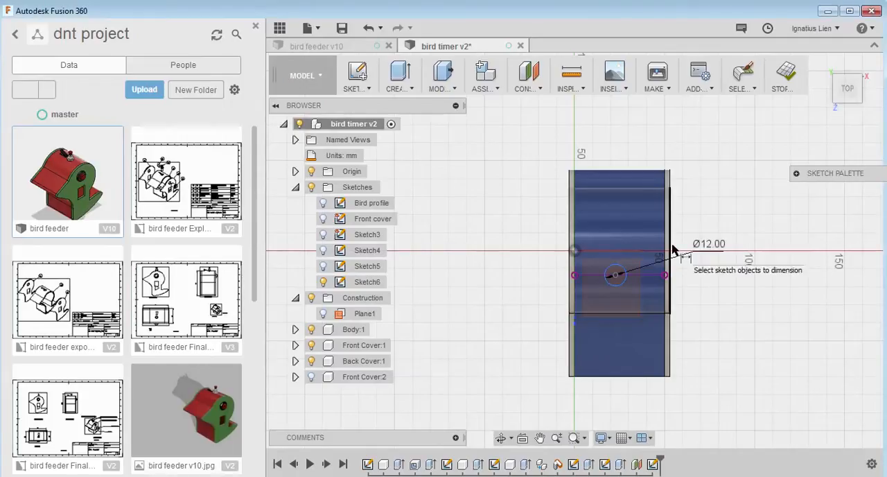
Dimension the circle's centre 22 mm from the curved side edge of the body
left_click(575, 270)
left_click(614, 277)
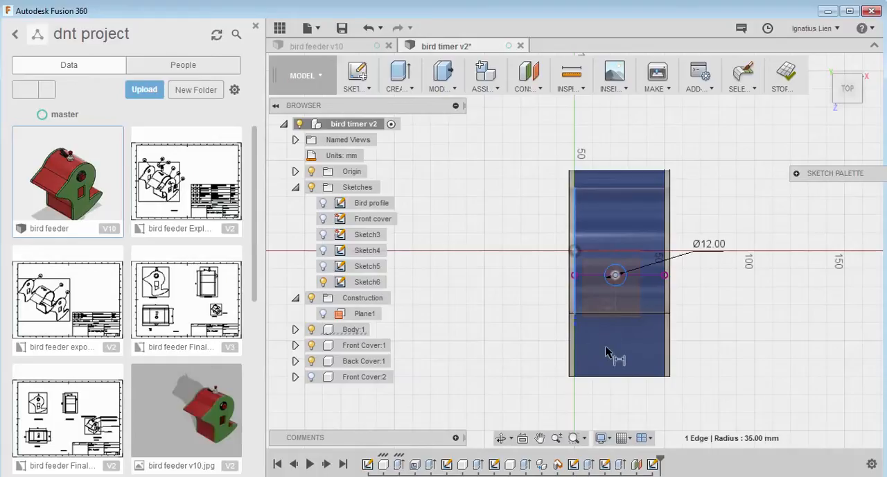
left_click(602, 401)
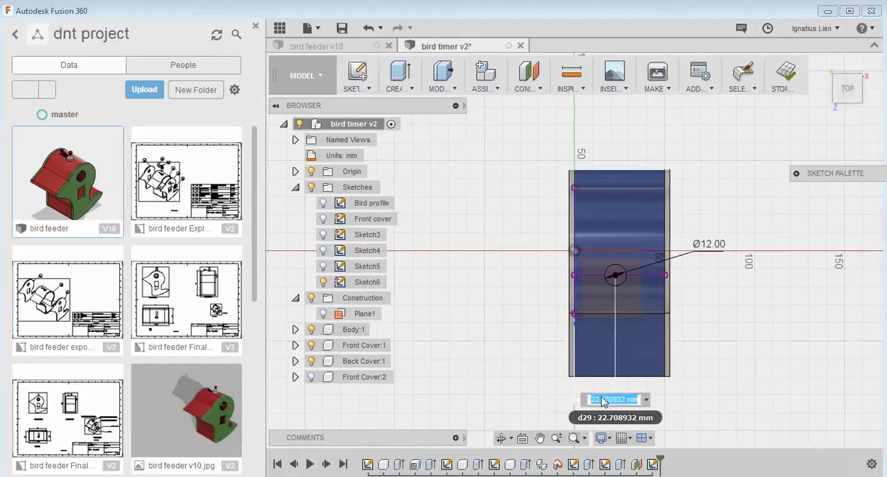
type("22")
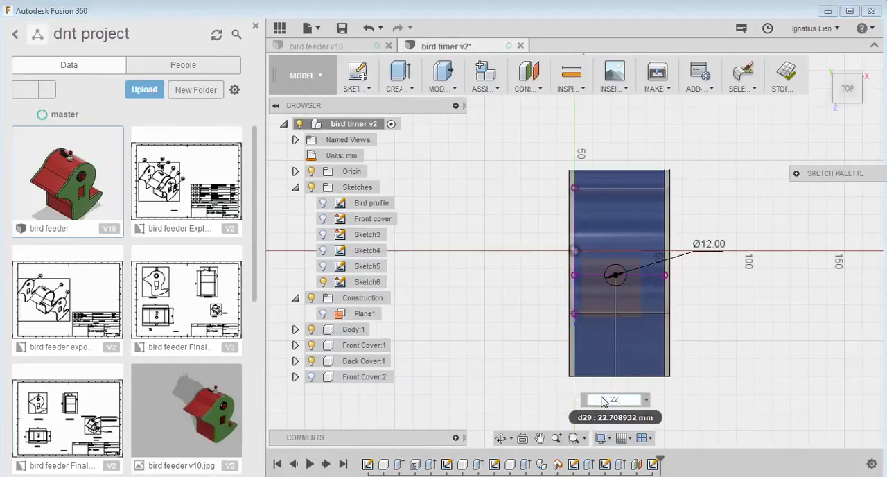
key("Return")
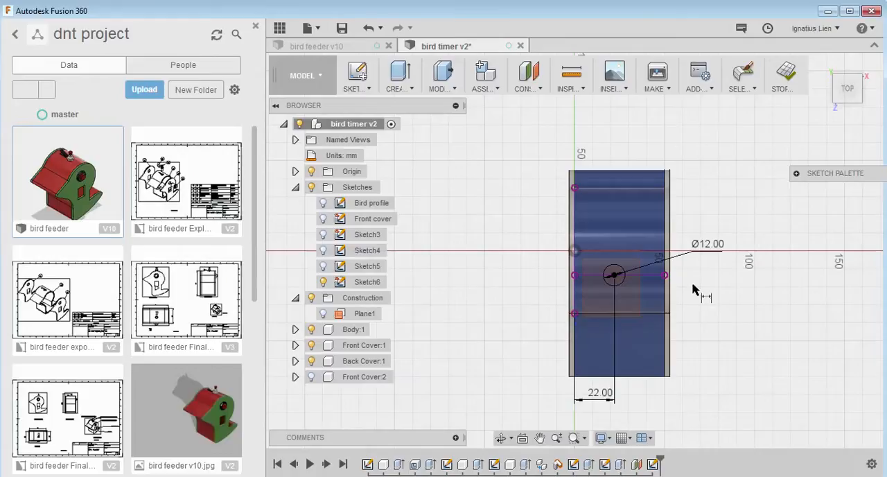
Add a driven dimension between the beak's front edge and the circle's centre
left_click(634, 377)
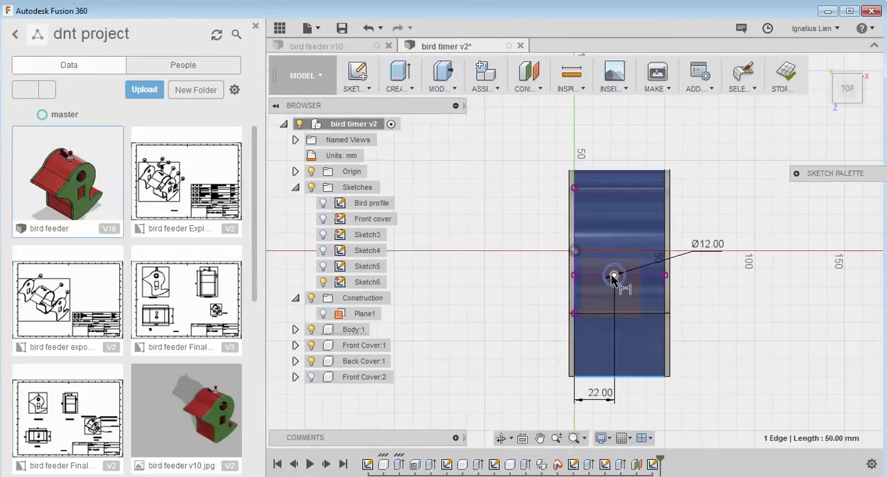
left_click(614, 275)
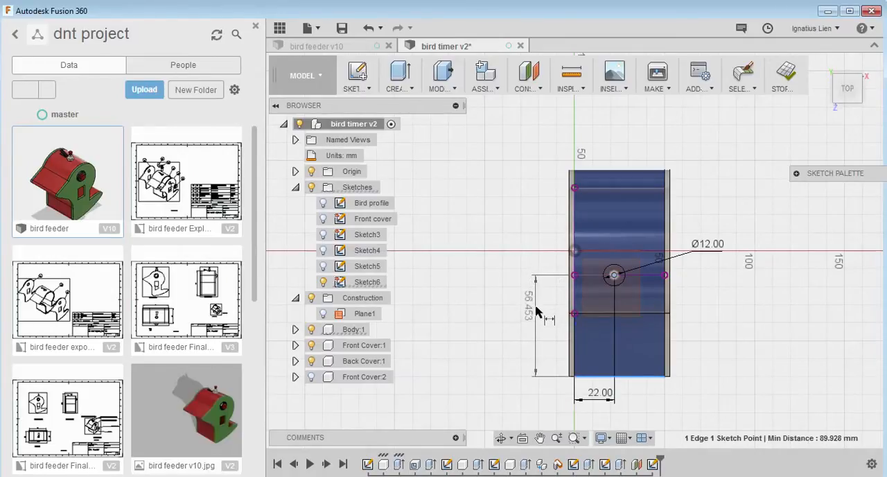
left_click(535, 314)
left_click(479, 244)
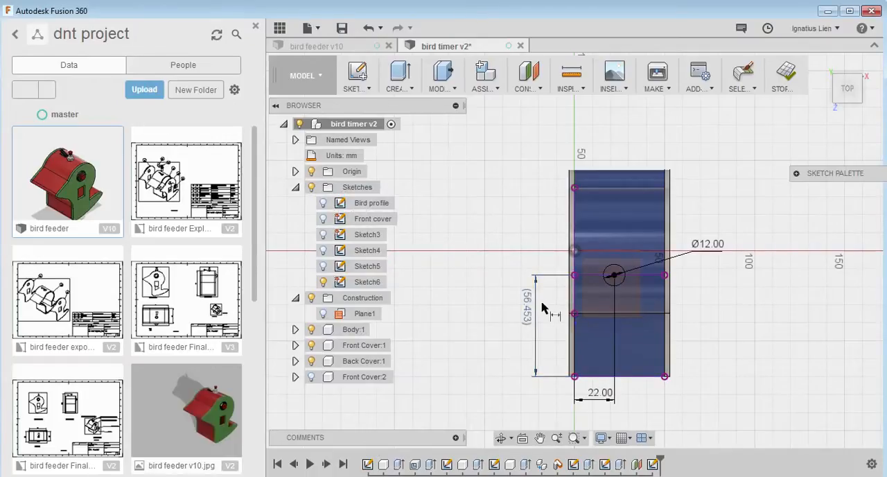
Set the distance between the body's side edge and the circle's centre to 25 mm
double_click(602, 395)
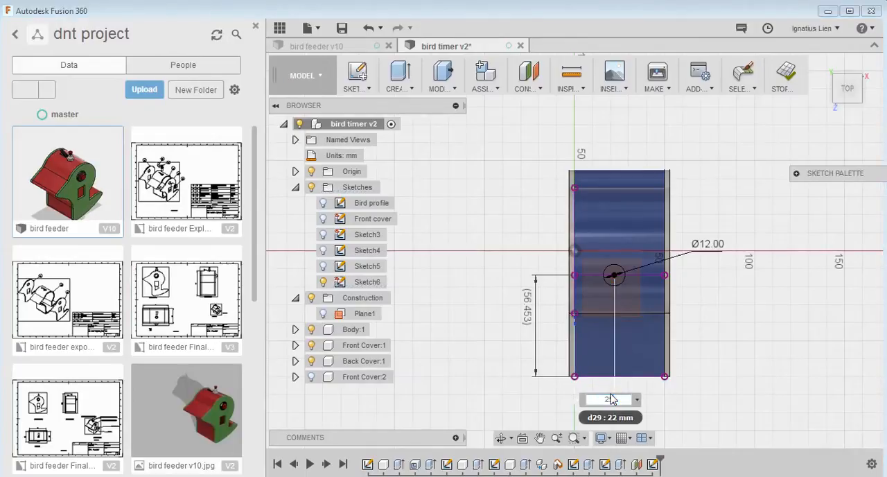
type("25")
key("Return")
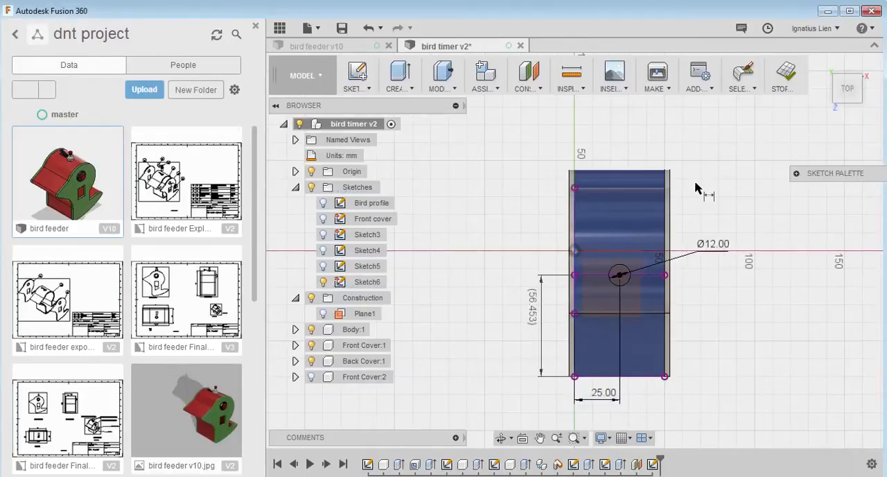
Sketch a narrow two-point rectangle about 6.2 by 16.1 mm between the circle and the body's side edge at the sketch origin
left_click(357, 86)
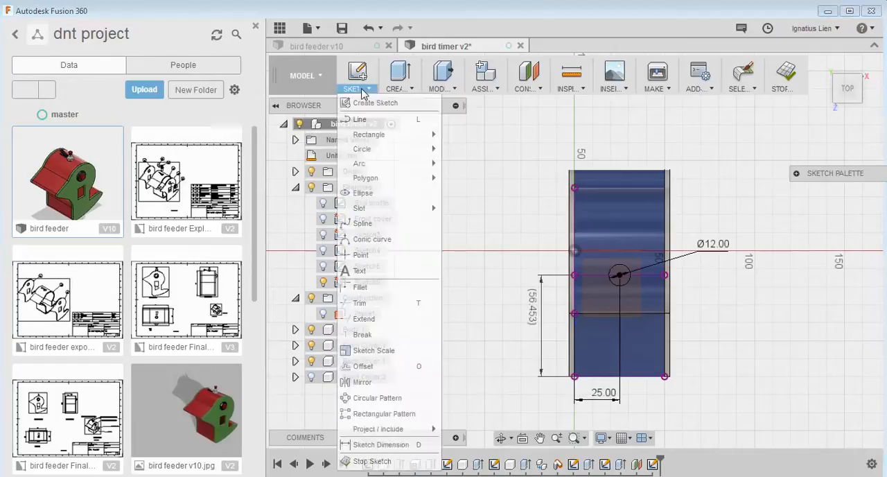
mouse_move(395, 141)
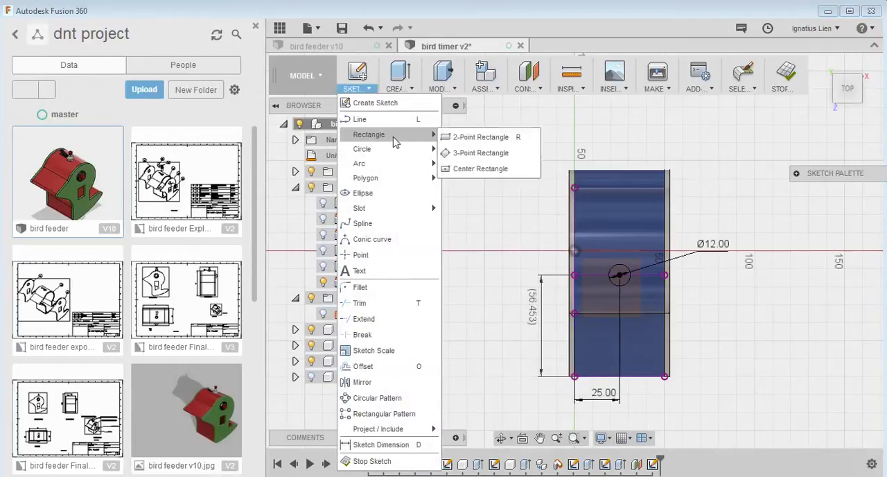
left_click(464, 138)
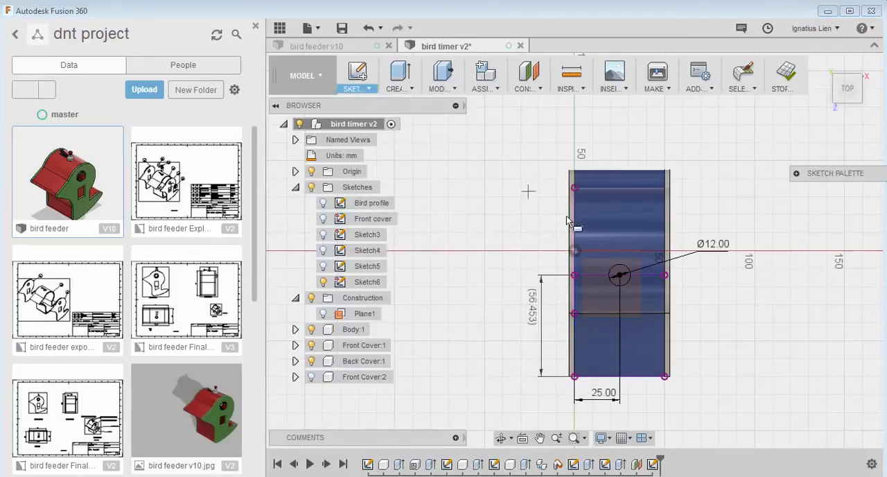
left_click(591, 259)
left_click(602, 289)
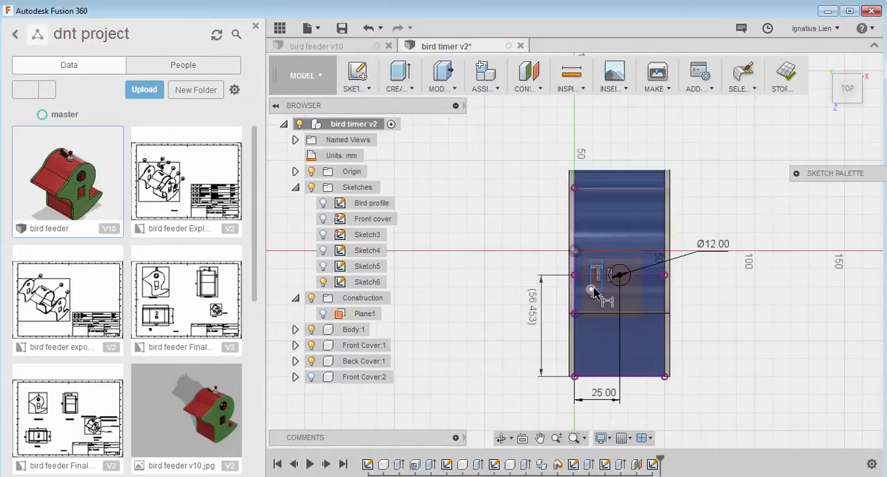
Dimension the rectangle's width as 6 mm between its two lower corners
left_click(592, 289)
left_click(602, 290)
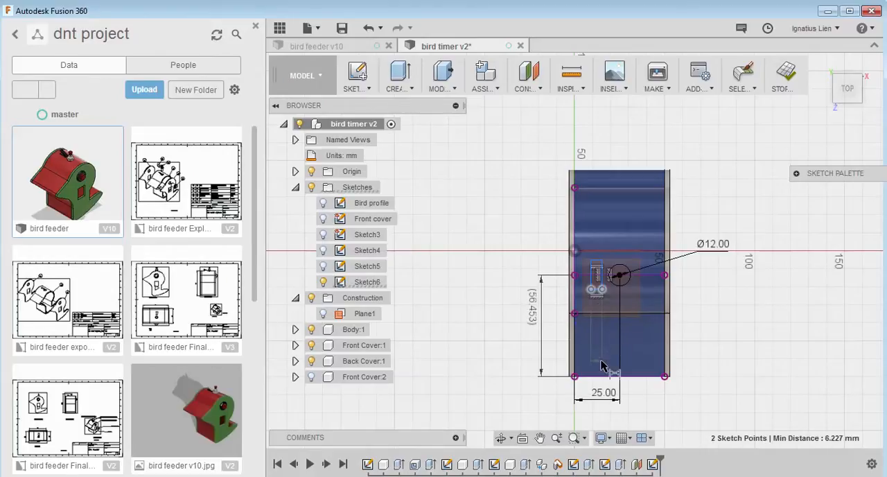
left_click(600, 430)
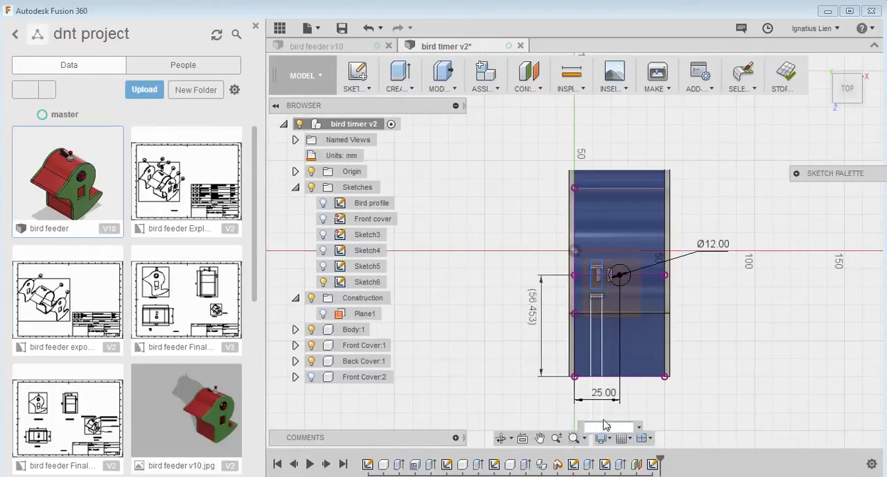
type("6")
key("Return")
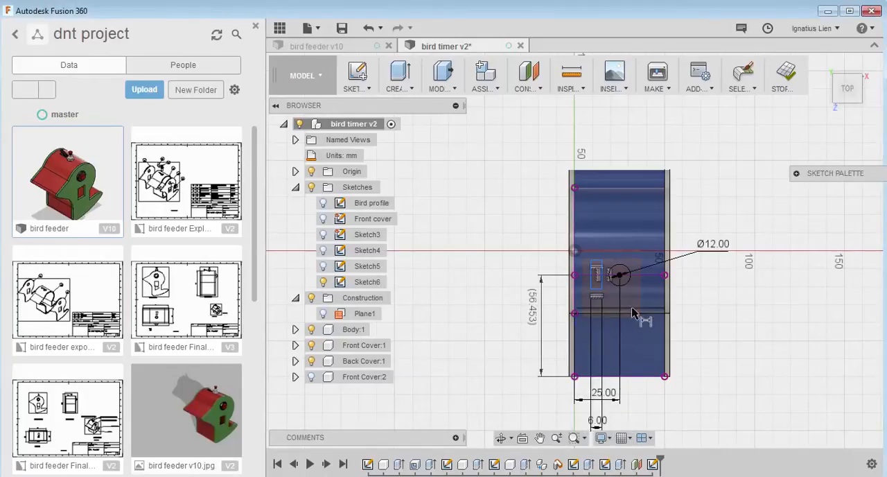
Dimension the rectangle's long side as 16 mm
left_click(596, 277)
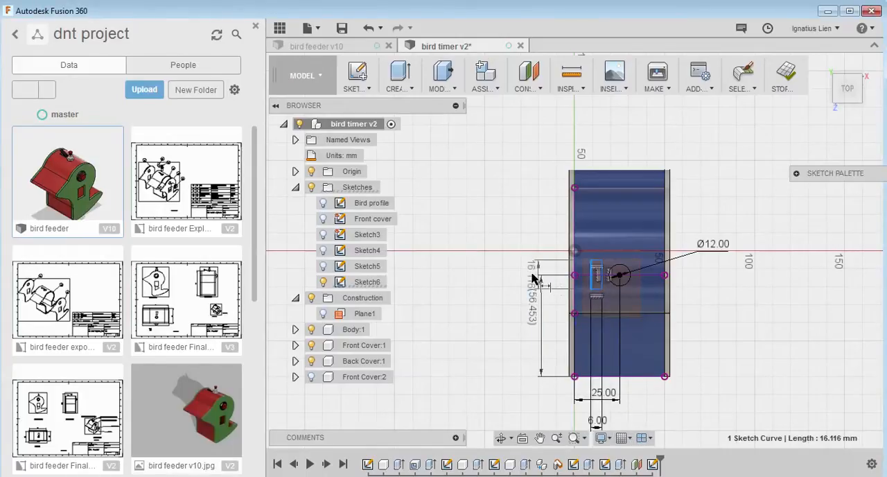
left_click(502, 283)
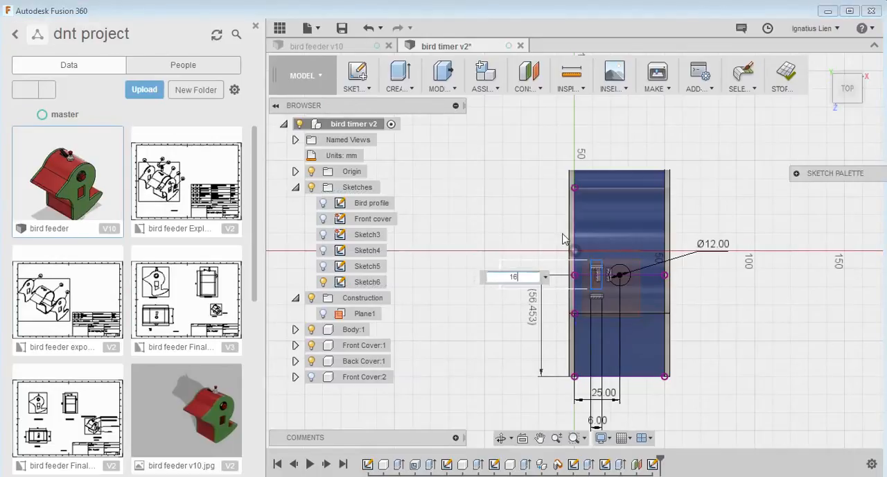
type("16")
key("Return")
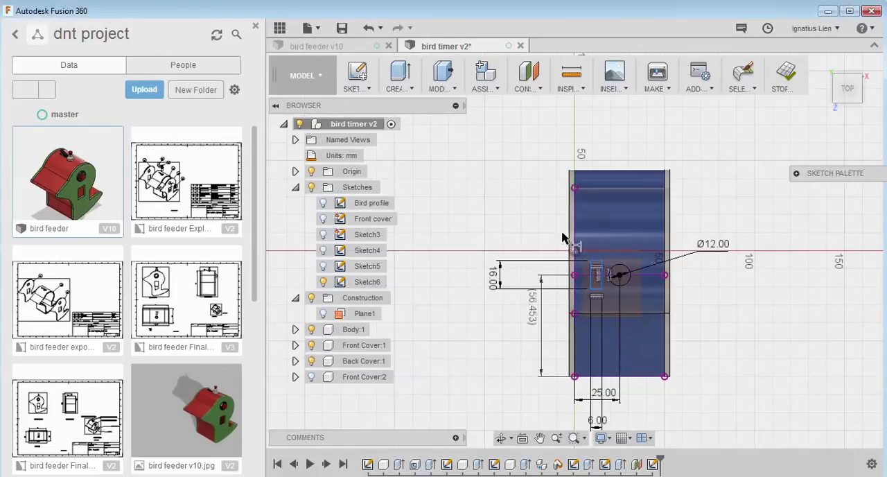
Set the distance between the rectangle's lower corner nearest the body's side edge and that edge to 9 mm
left_click(590, 290)
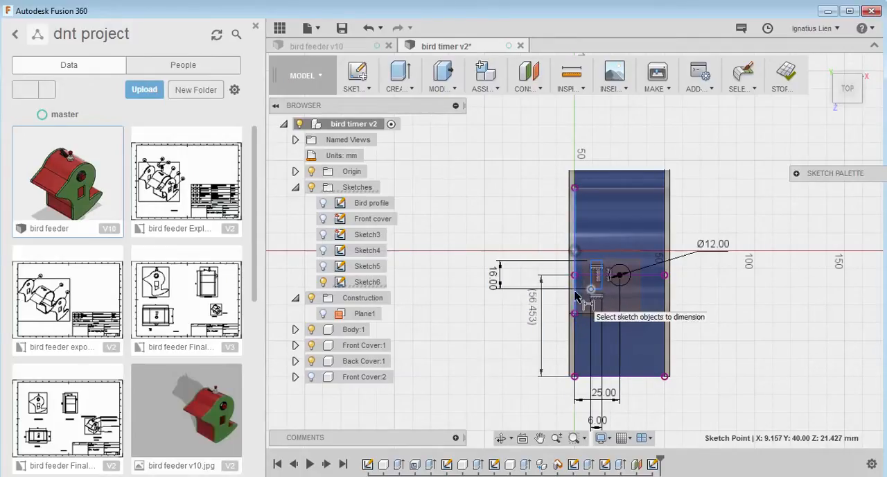
left_click(574, 308)
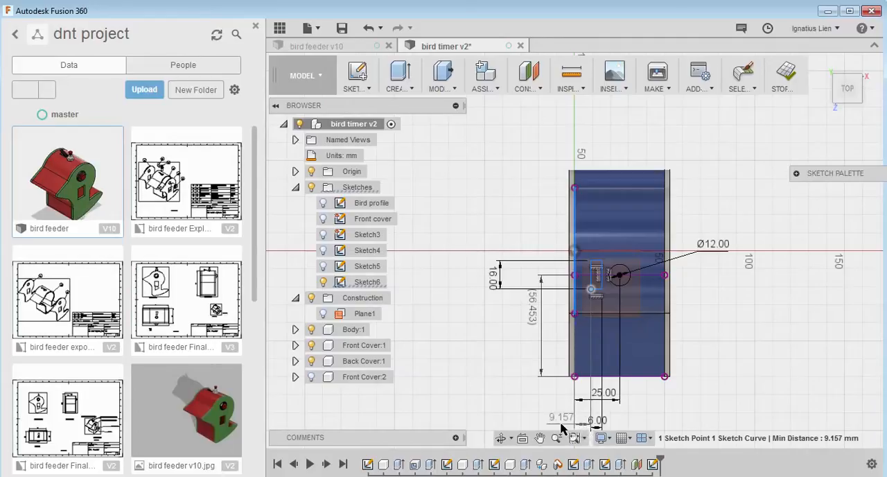
left_click(572, 424)
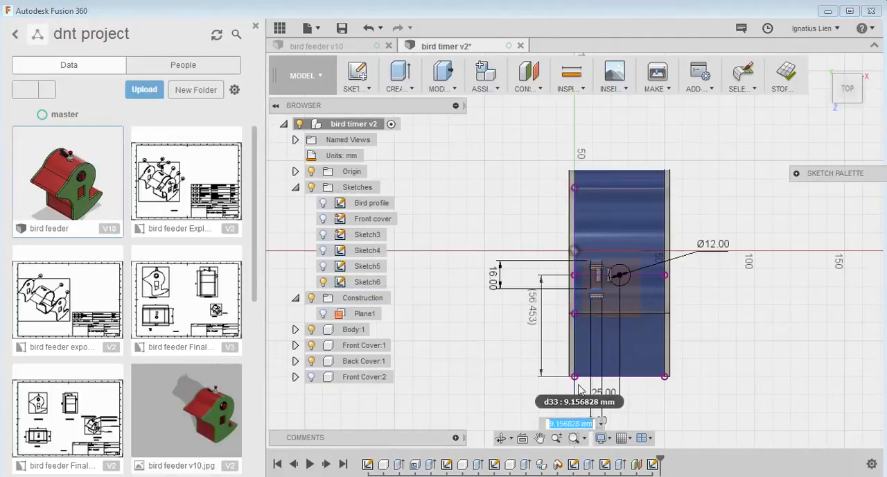
type("9")
key("Return")
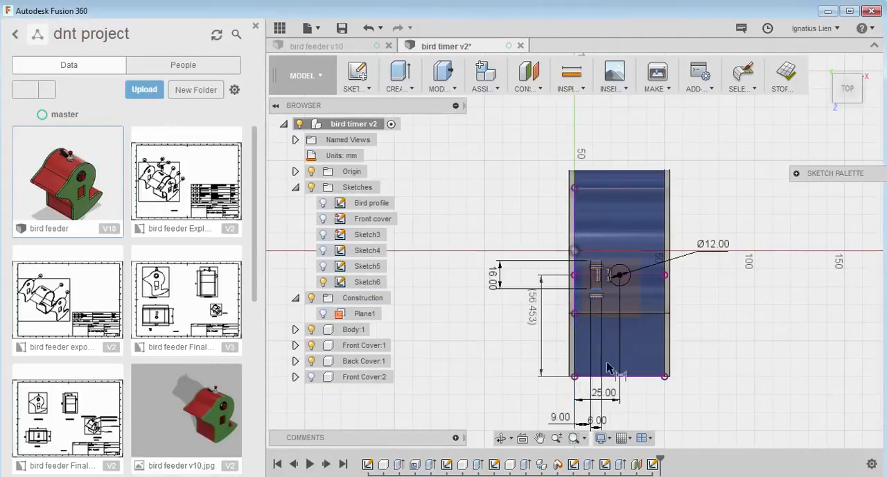
Dimension the rectangle's lower corner 60 mm vertically from the body's bottom corner point and finish the sketch
left_click(590, 289)
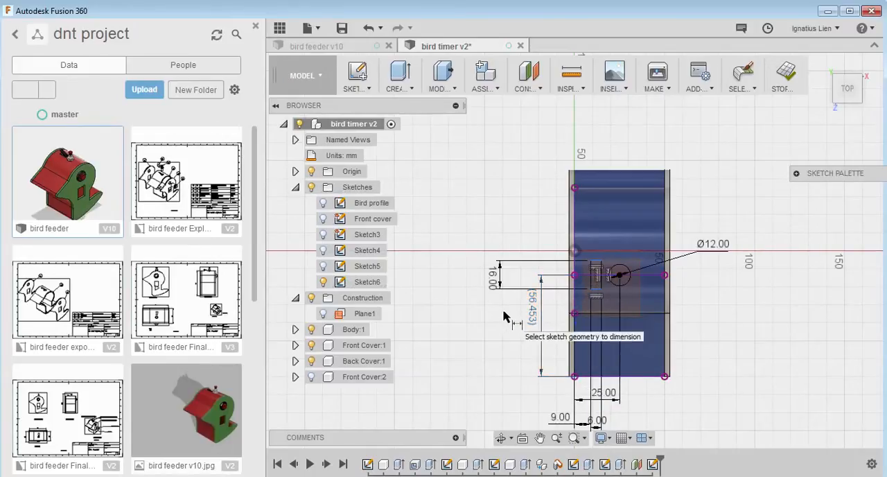
left_click(575, 377)
left_click(591, 289)
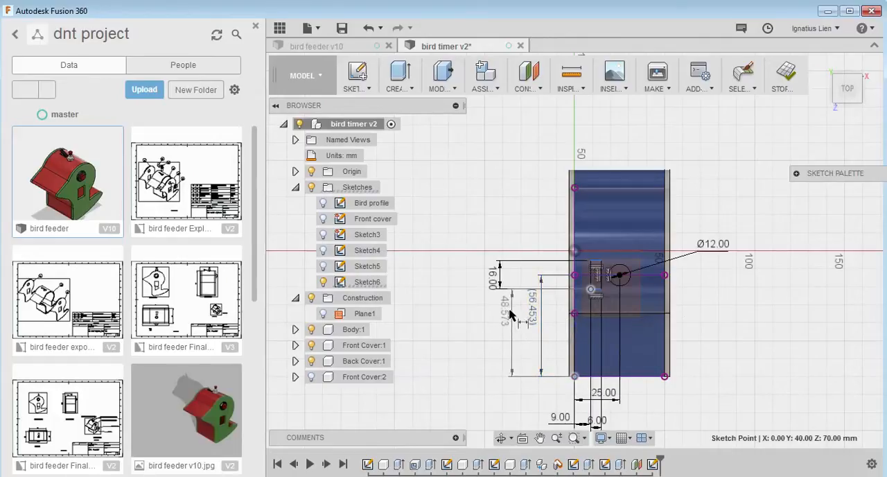
left_click(511, 313)
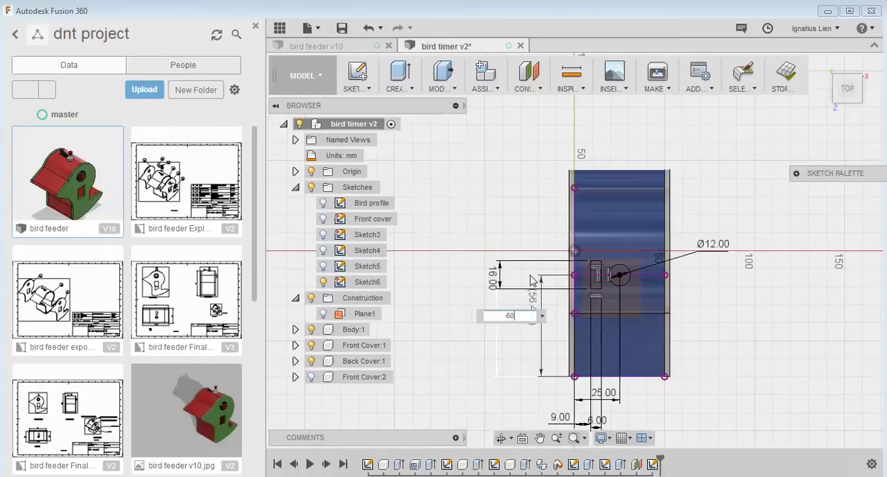
key("Return")
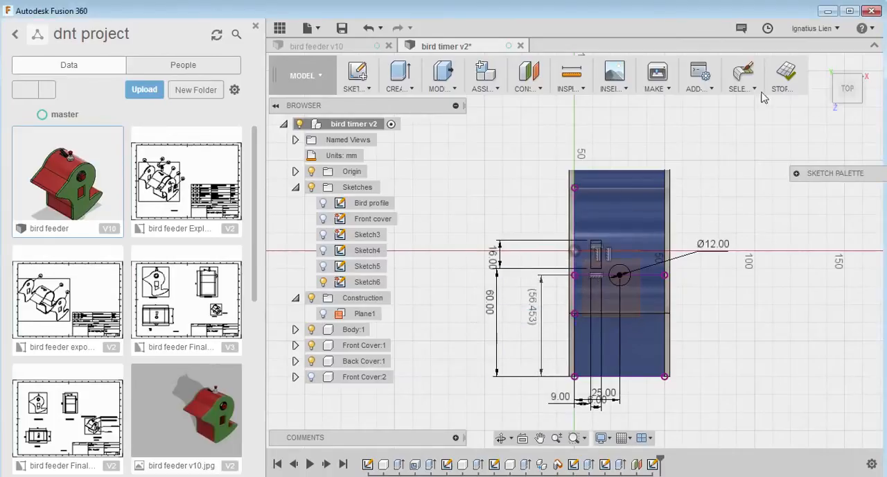
left_click(785, 72)
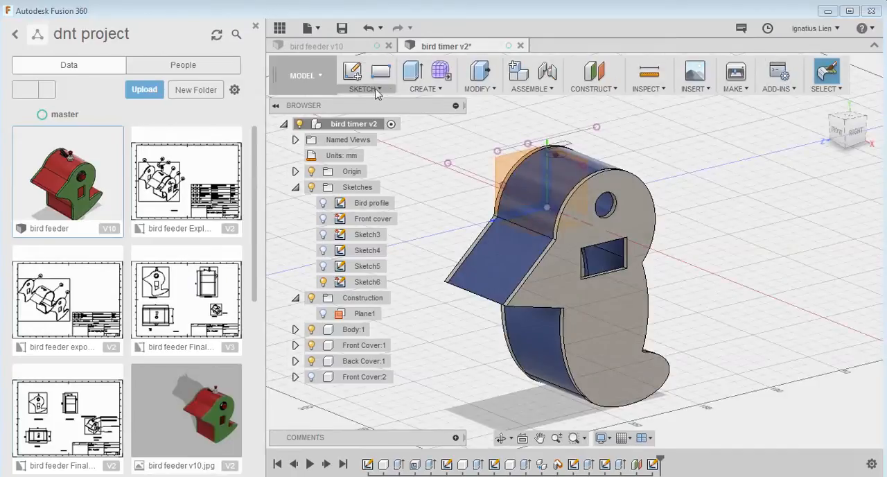
Extrude the rectangle and circle profiles together by -10 mm as a cut into the top of the bird's head
left_click(421, 89)
left_click(425, 120)
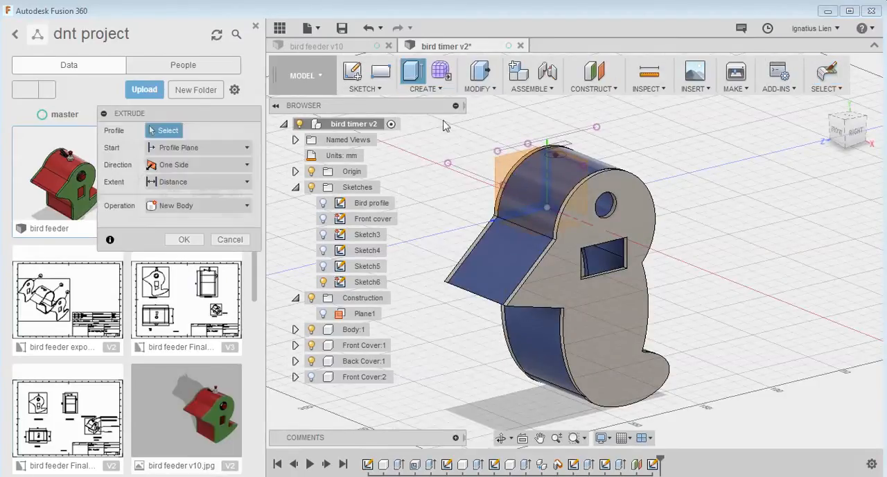
left_click(559, 146)
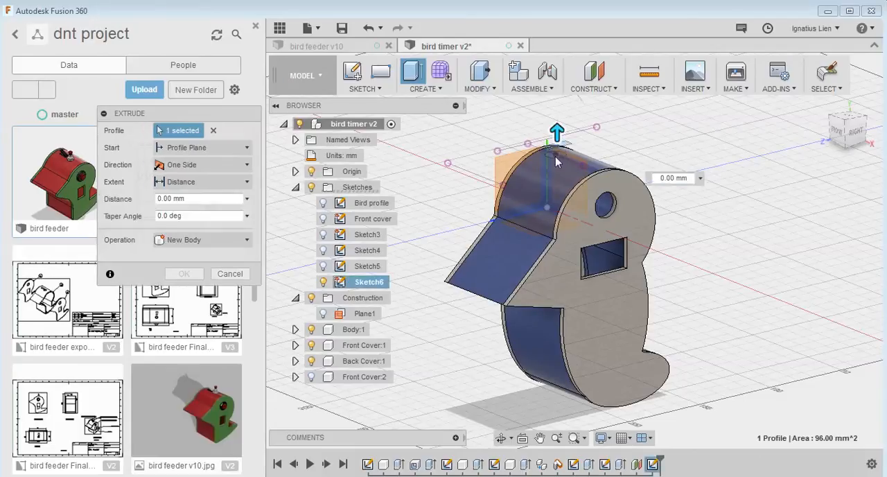
left_click(555, 154)
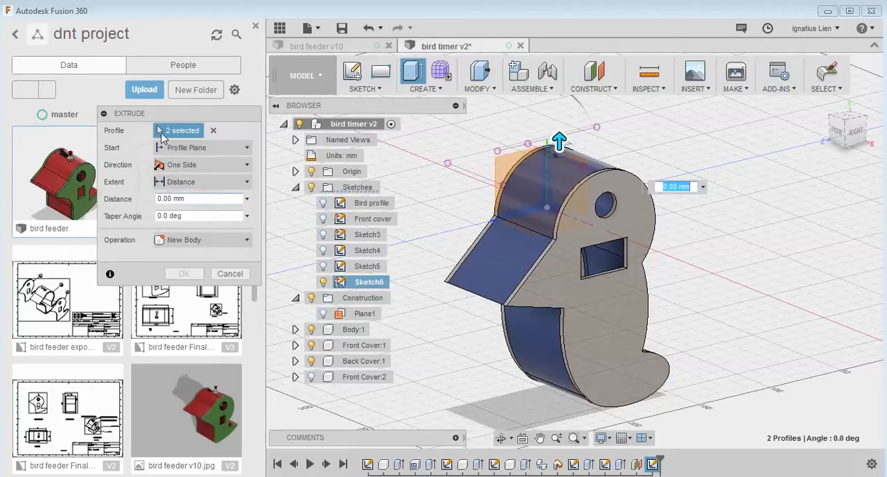
left_click(234, 240)
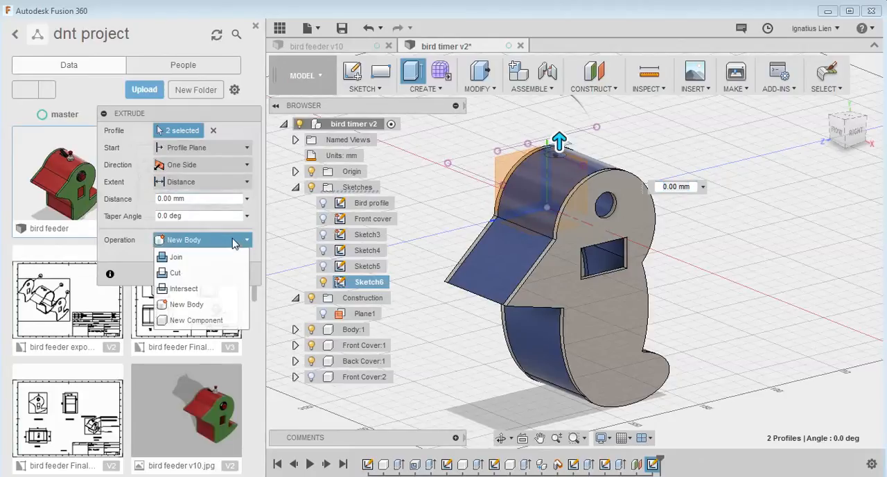
left_click(208, 273)
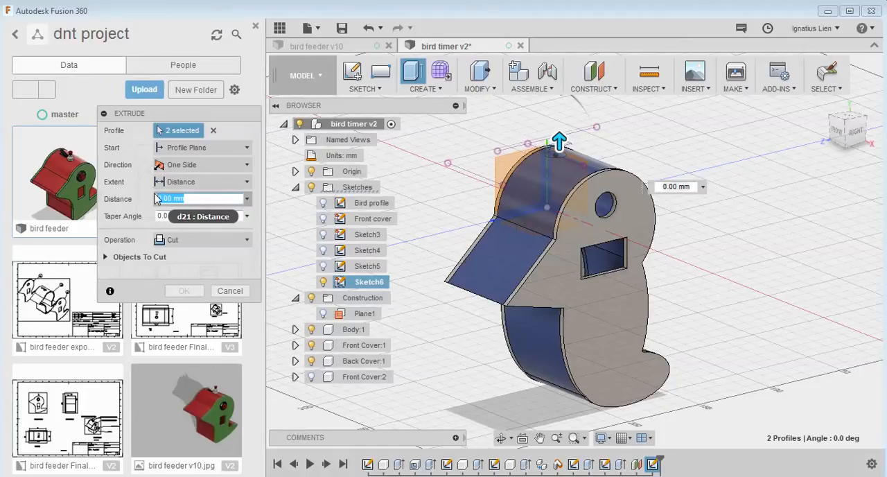
type("10")
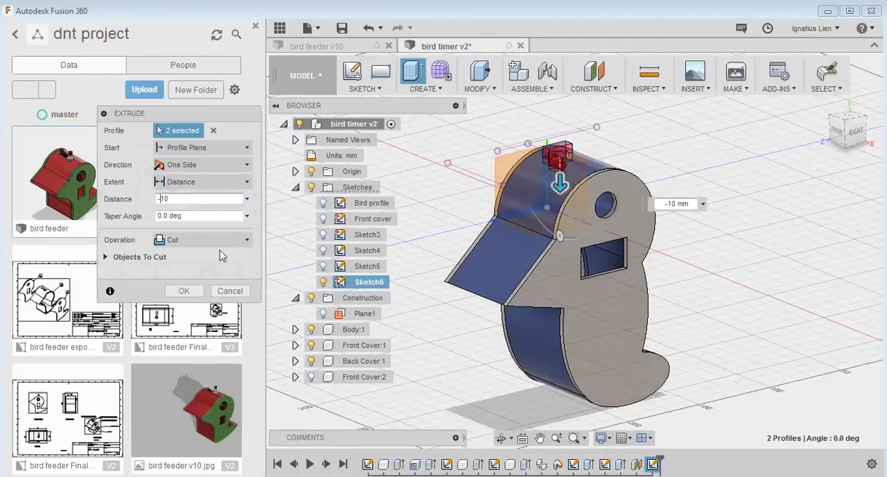
left_click(184, 290)
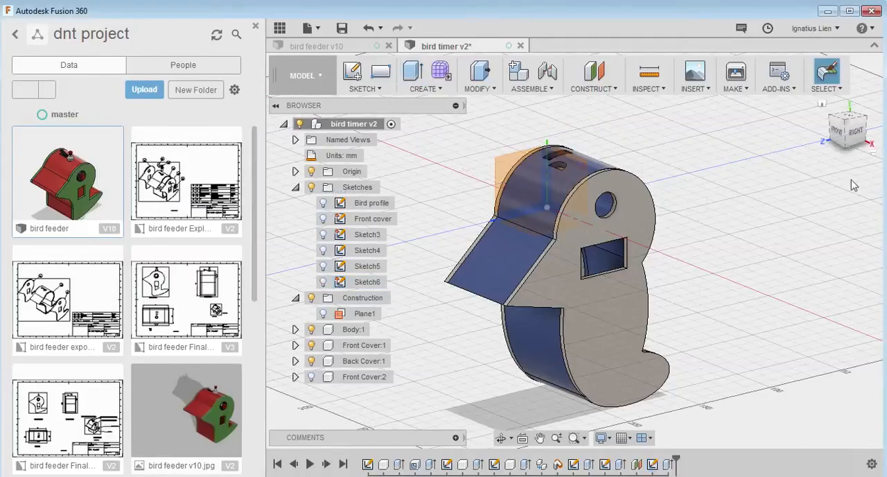
Edit the head's extruded cut and set its distance to -20 mm
left_click_drag(843, 128, 861, 132)
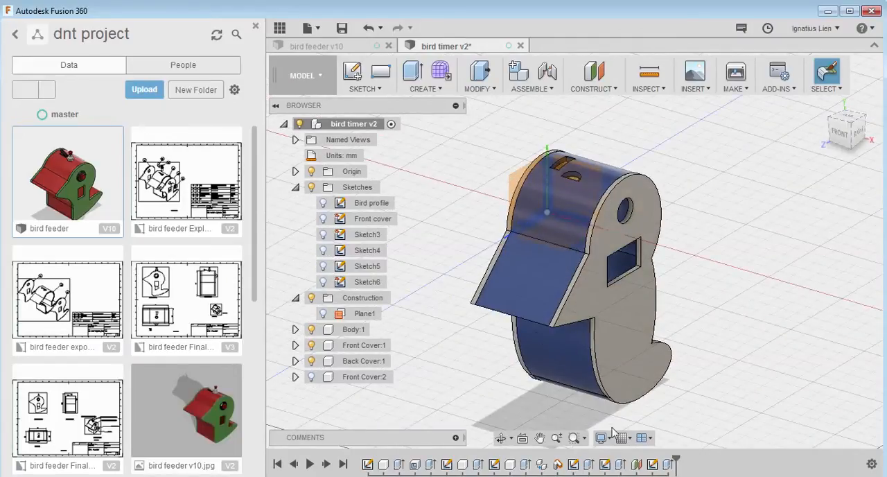
double_click(667, 464)
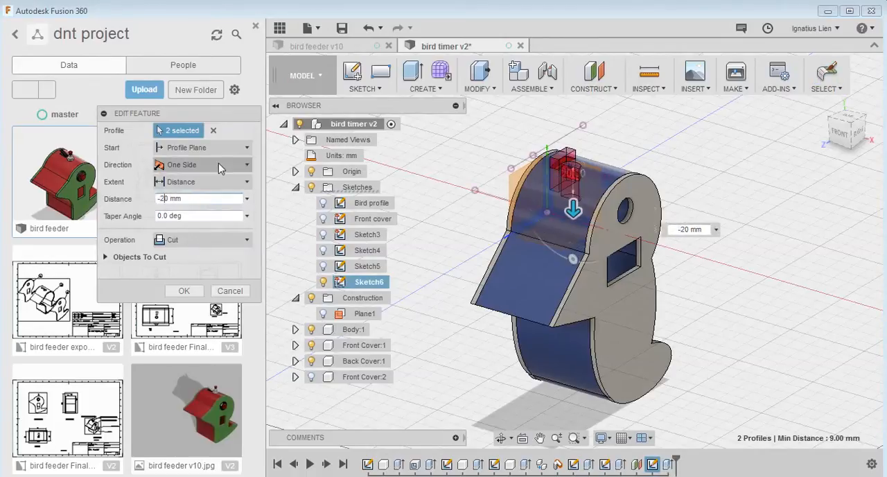
left_click(189, 296)
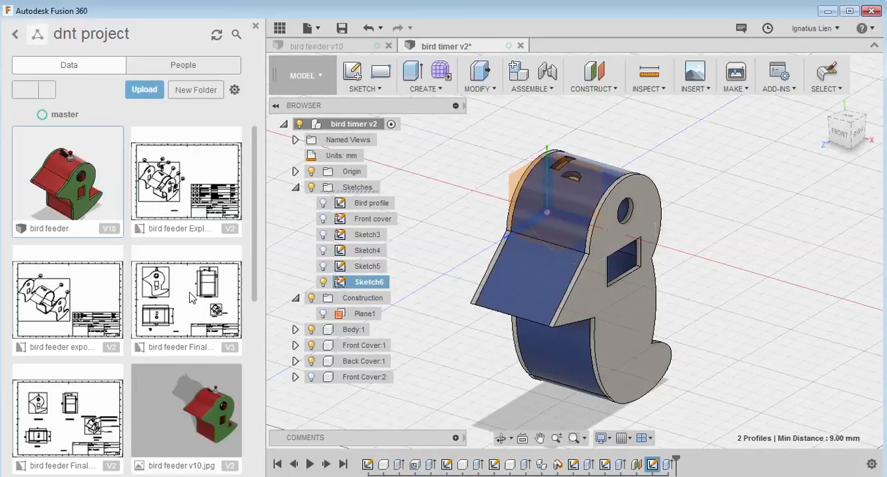
Edit the head's extruded cut and set its distance to -50 mm
left_click(854, 129)
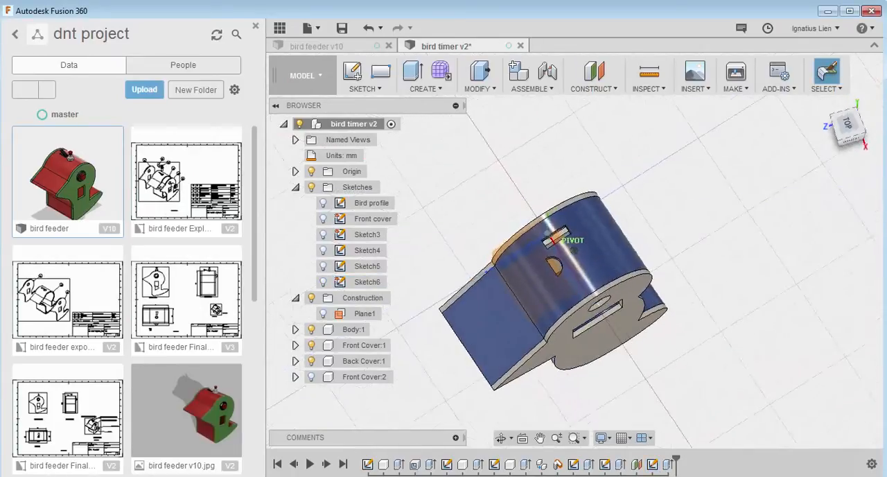
mouse_move(575, 291)
middle_mouse_down("shift")
mouse_move(584, 225)
mouse_move(589, 255)
mouse_move(575, 291)
mouse_move(587, 281)
middle_mouse_up("shift")
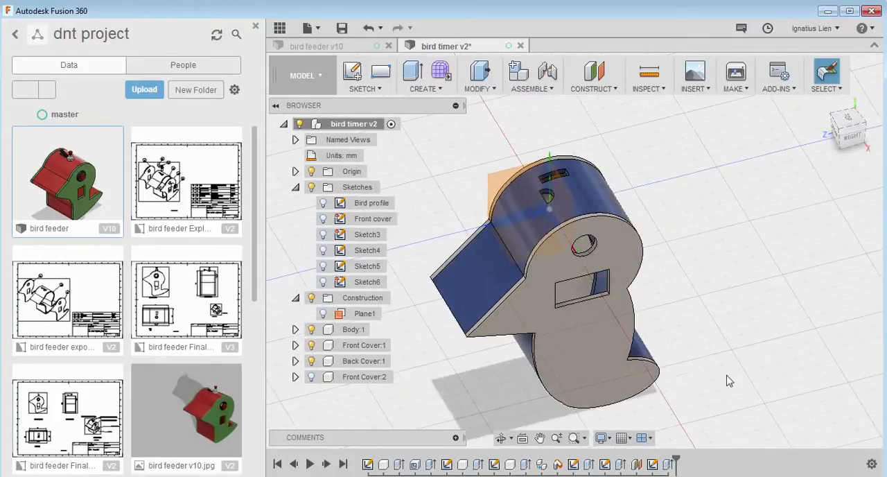
double_click(652, 463)
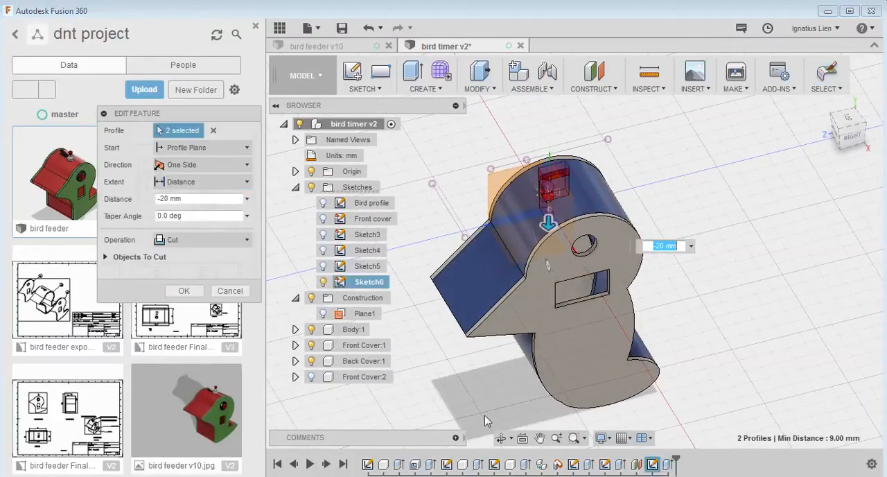
left_click(163, 199)
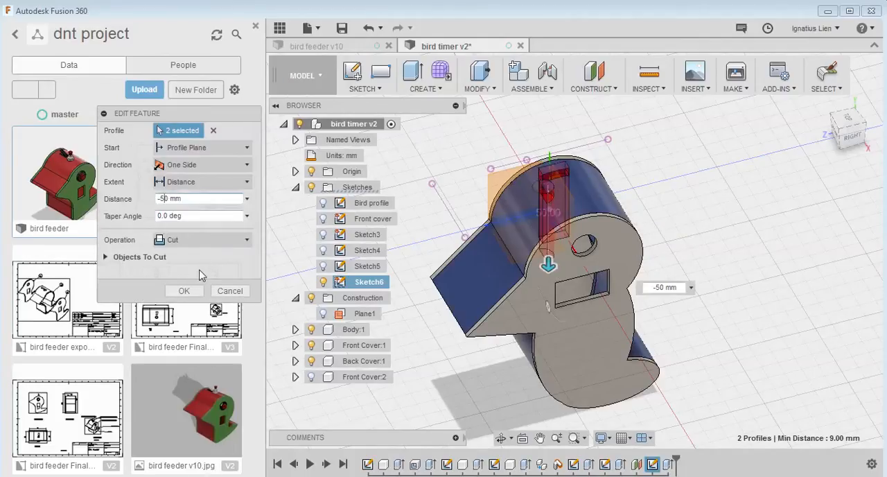
left_click(181, 292)
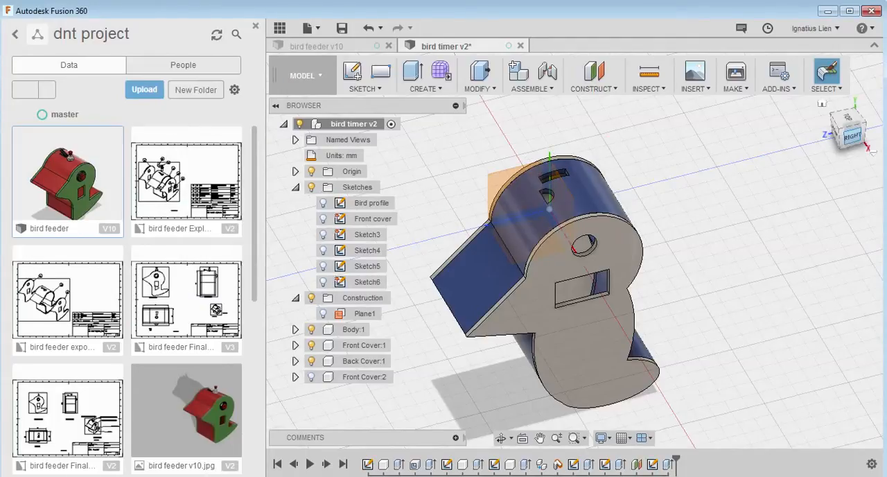
Reopen the circle and rectangle sketch and delete the driven vertical dimension between the circle's centre and the body's bottom edge
middle_click_drag(574, 249, 499, 232, "shift")
middle_click_drag(586, 199, 590, 214, "shift")
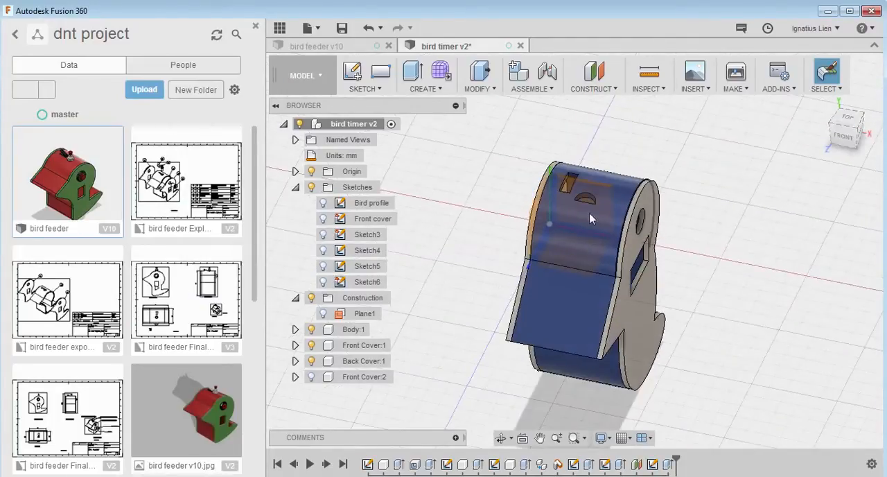
double_click(375, 281)
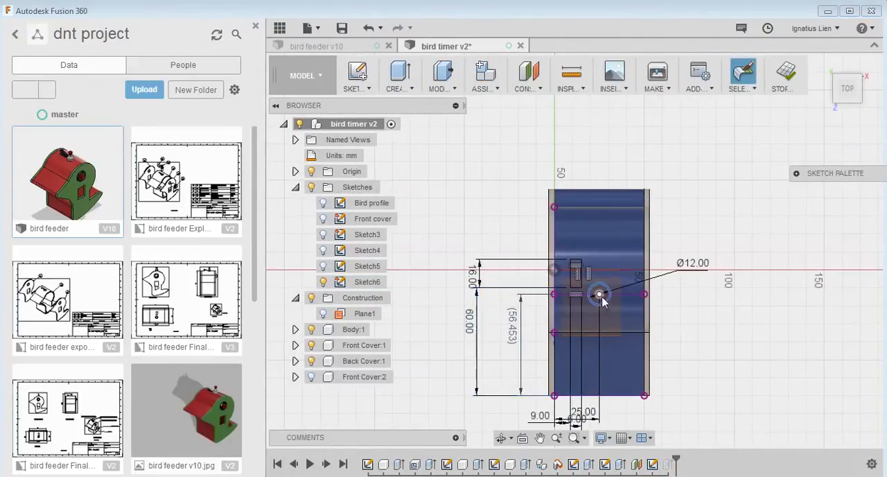
left_click(599, 295)
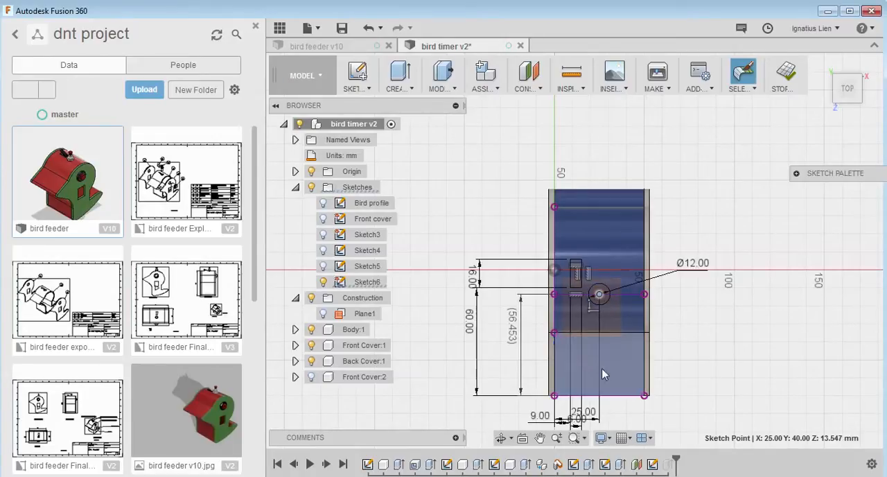
left_click(523, 336)
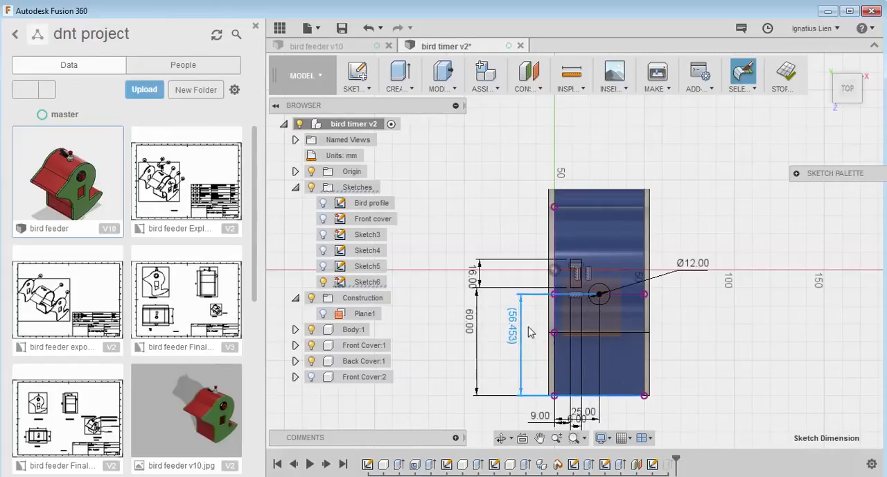
key("Delete")
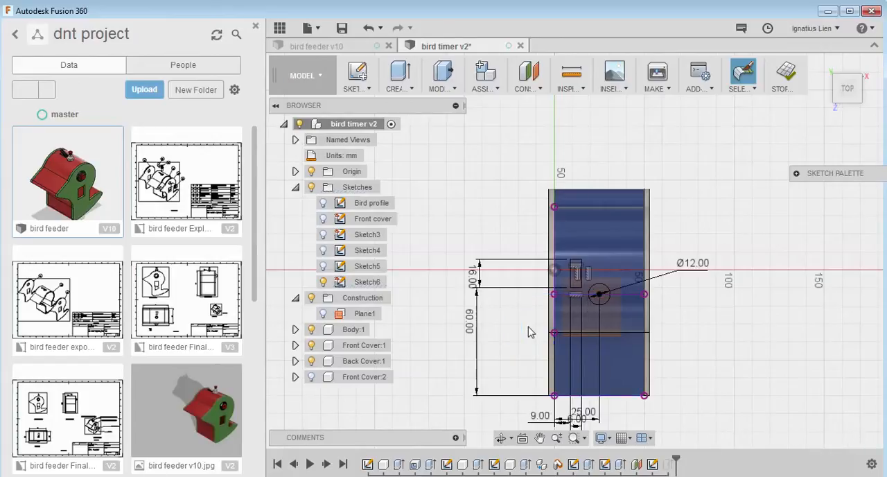
Add a driven vertical dimension between the circle's centre and the rectangle's nearest lower corner
left_click(599, 296)
left_click(600, 295)
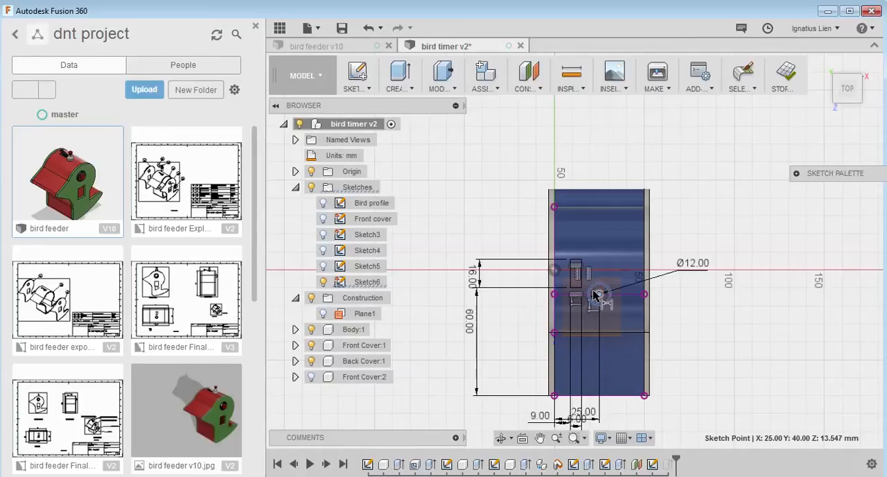
left_click(600, 295)
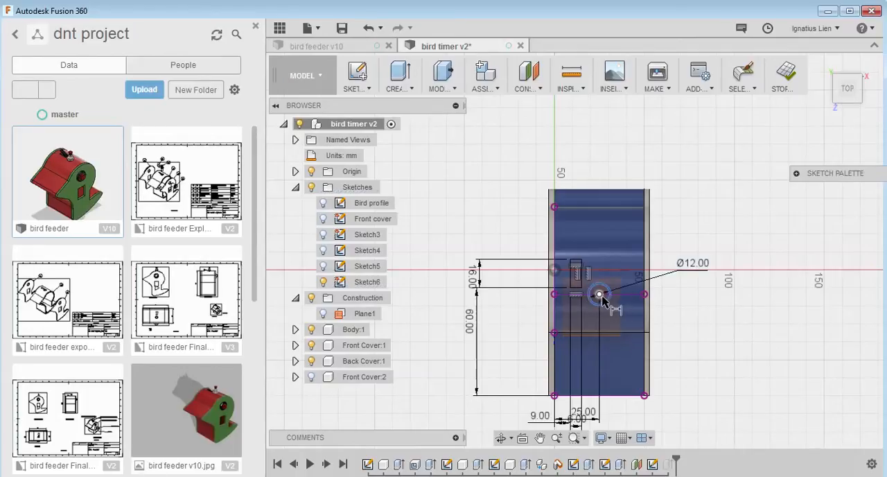
left_click(600, 295)
left_click(580, 287)
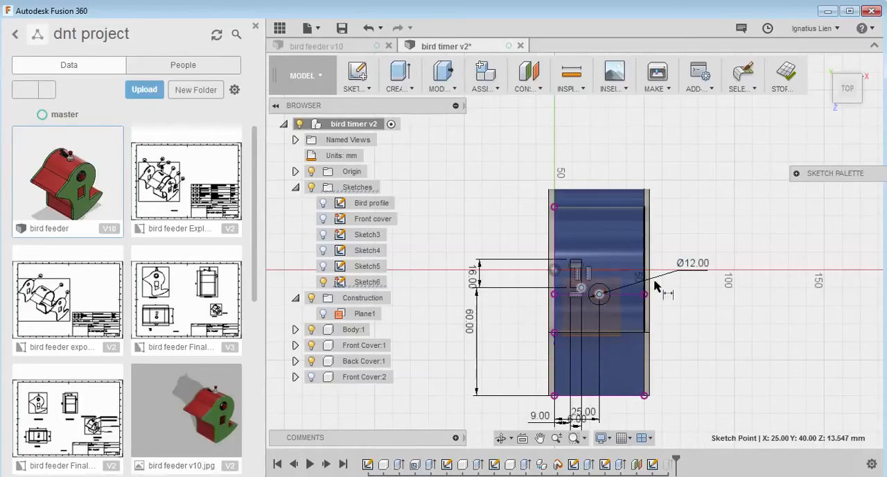
left_click(690, 296)
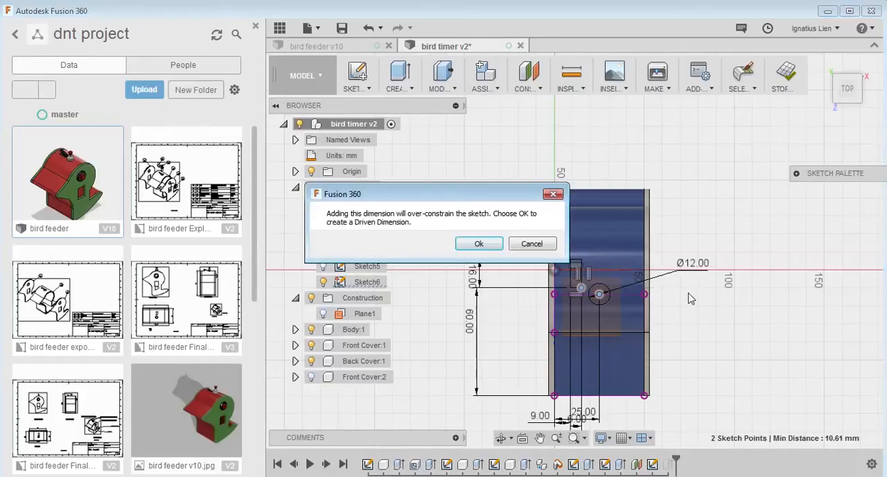
left_click(479, 243)
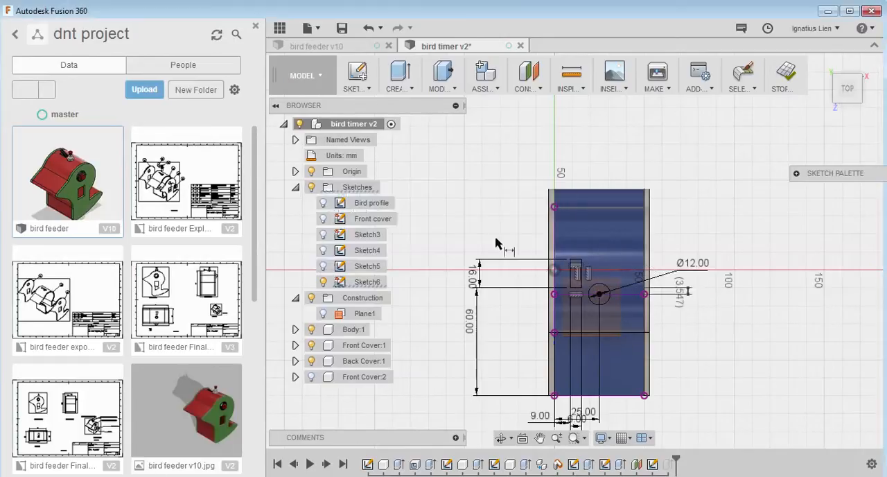
Delete the 12 mm circle and draw a new center diameter circle, about 13.5 mm across, beside the small rectangle on the head
left_click(606, 290)
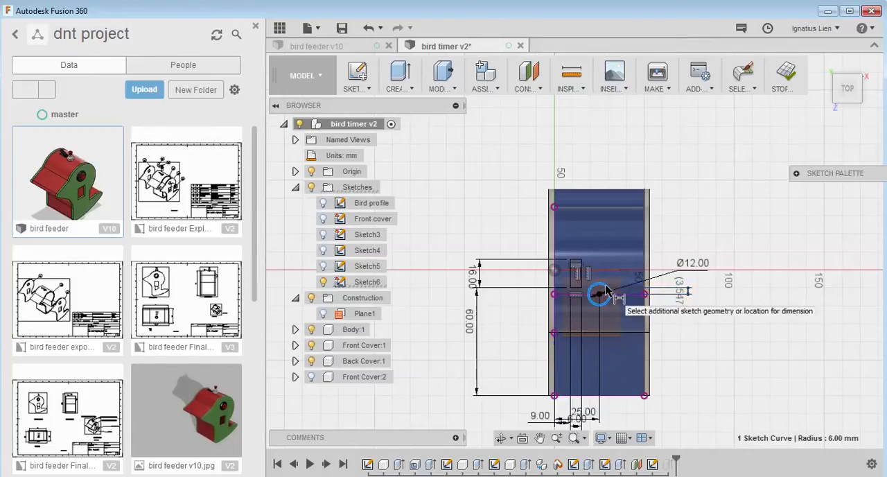
key("Delete")
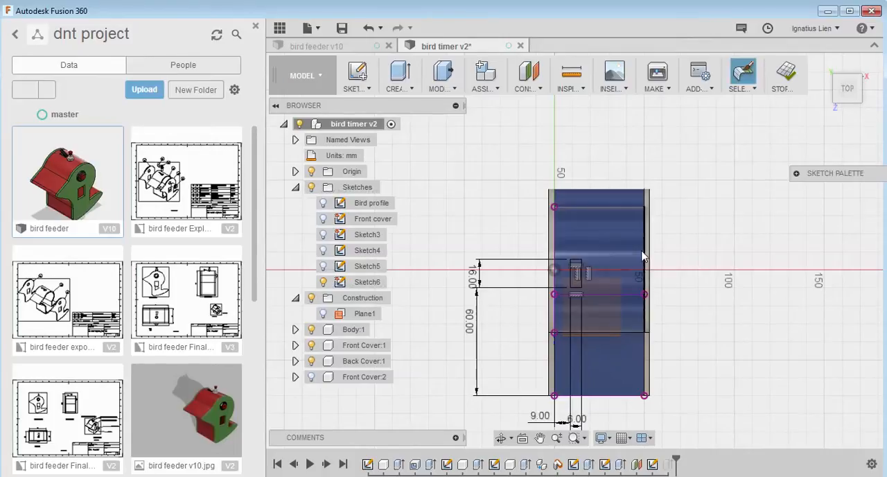
left_click(372, 89)
mouse_move(376, 149)
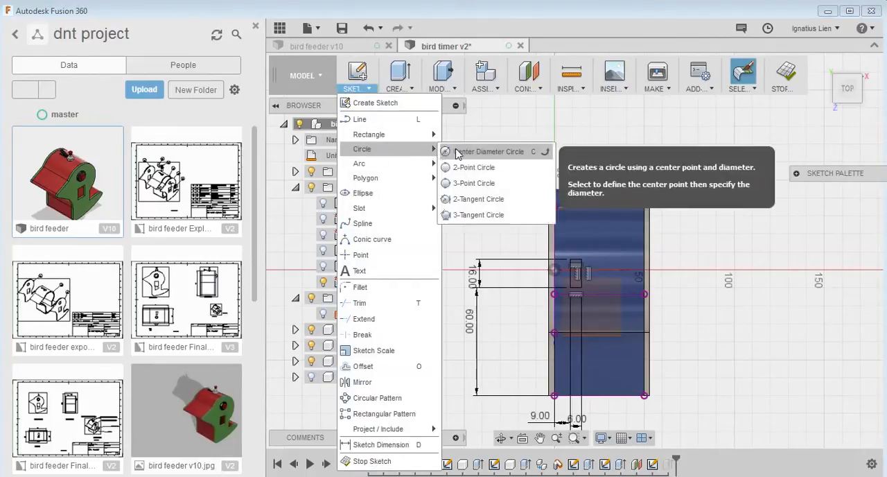
left_click(486, 149)
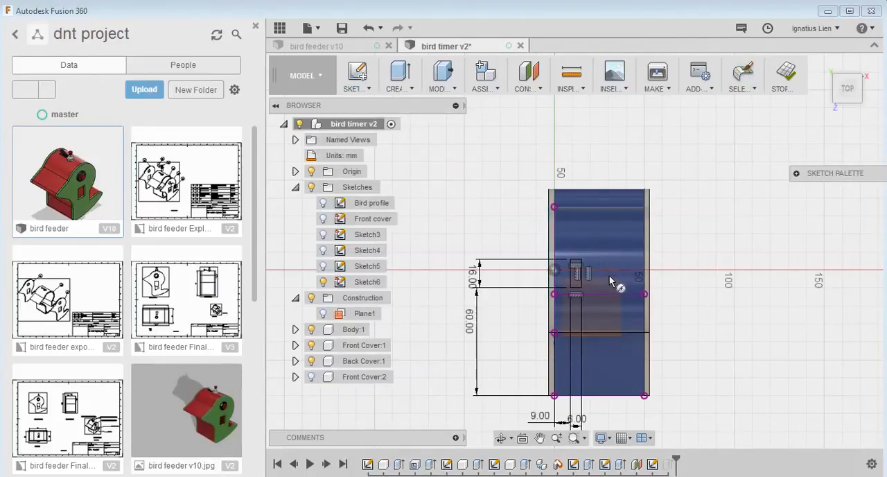
left_click(608, 270)
left_click(611, 258)
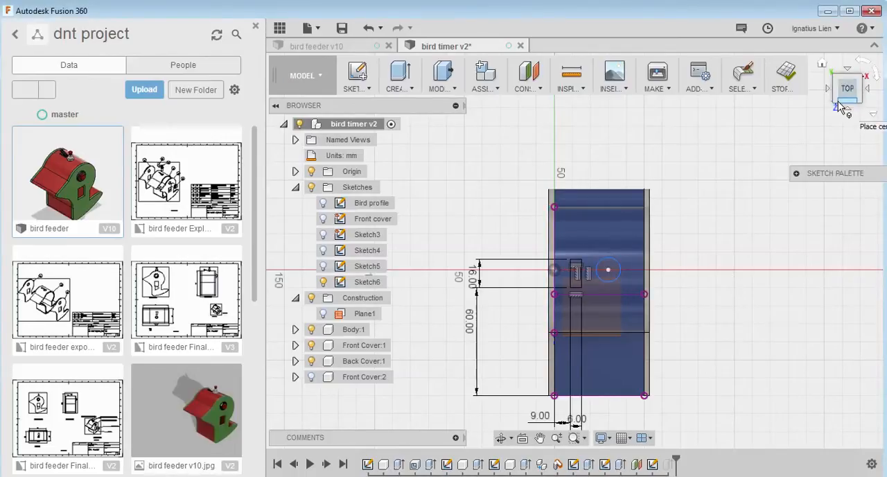
left_click_drag(840, 105, 848, 115)
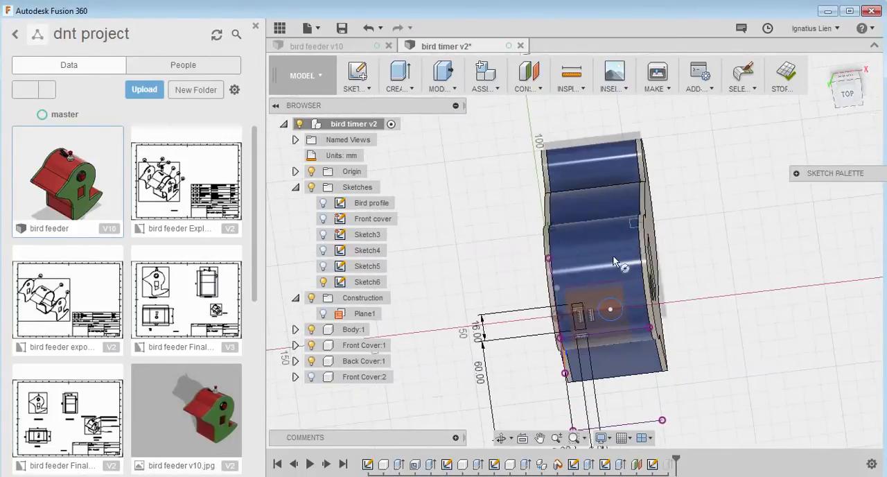
left_click(610, 309)
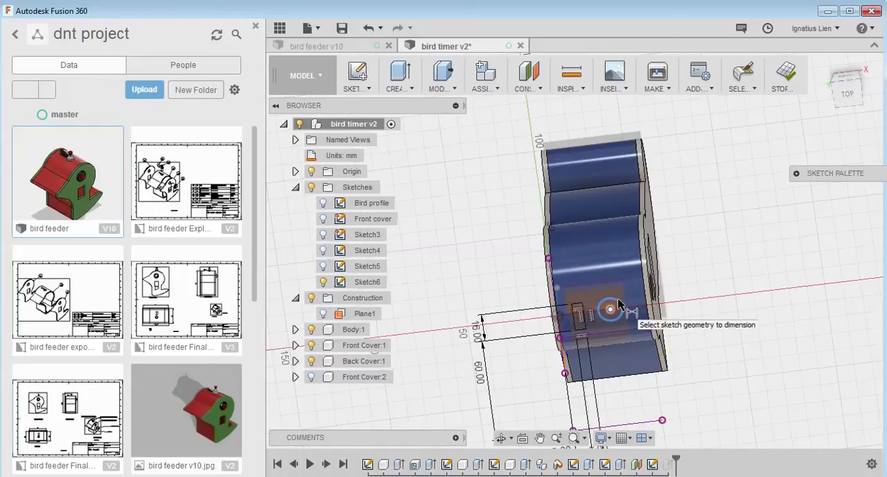
key("Escape")
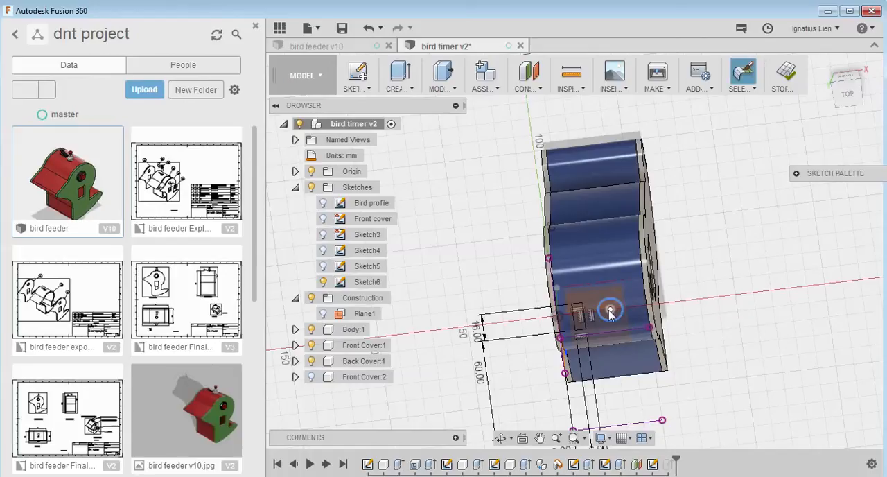
Dimension the new circle's diameter and set it to 13 mm
key("d")
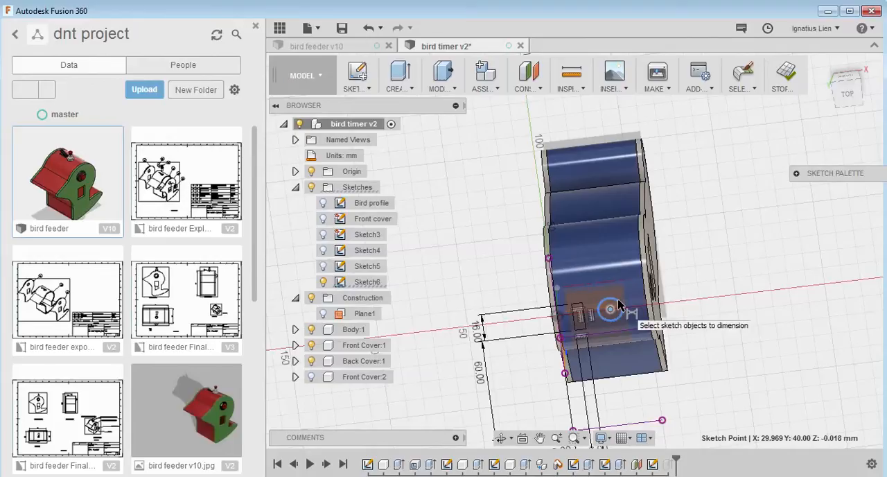
left_click(832, 69)
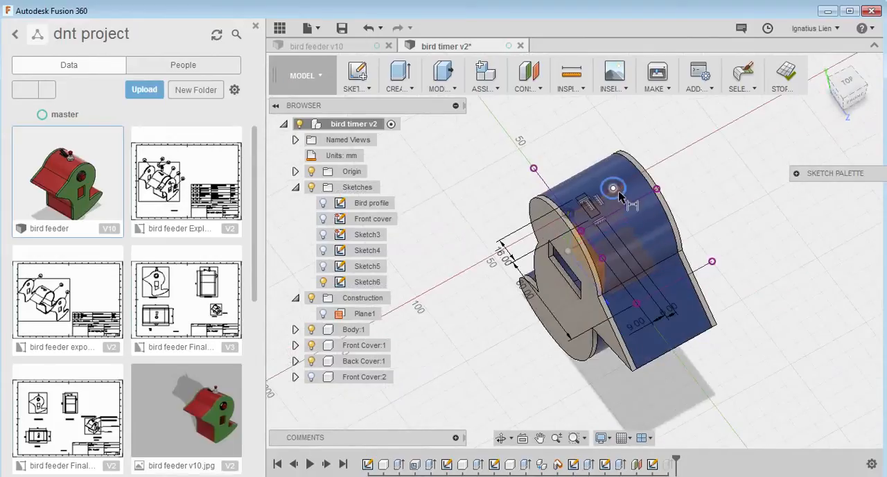
left_click(621, 198)
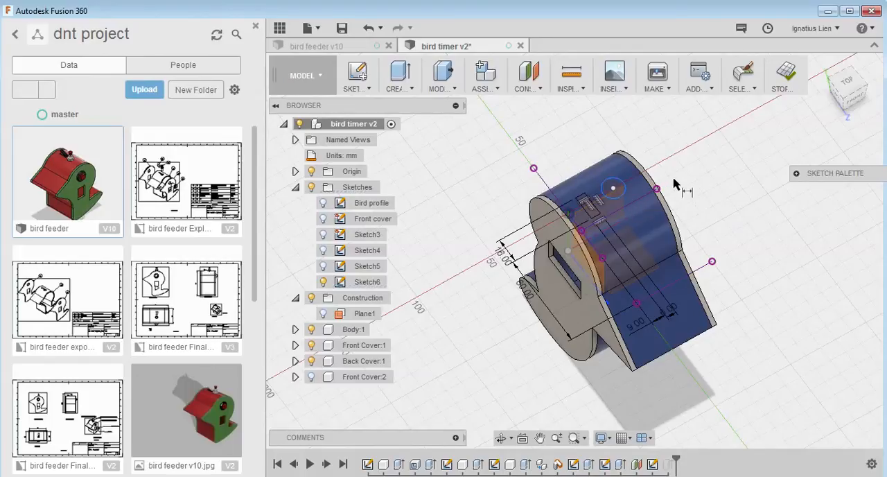
left_click(613, 193)
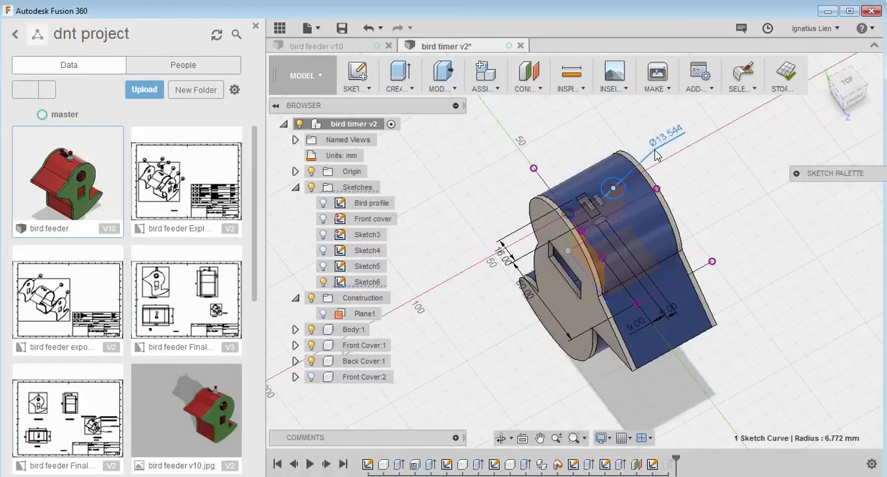
left_click(656, 153)
type("13")
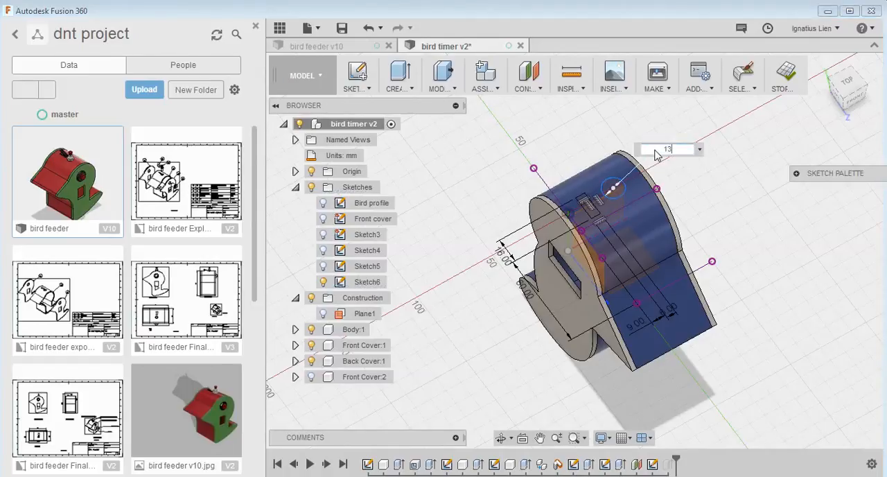
key("Return")
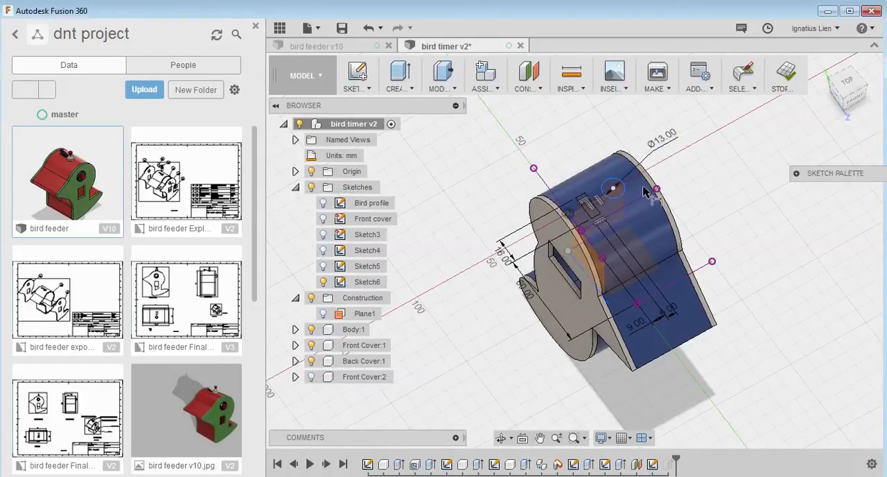
Dimension the circle's centre 70 mm vertically from the body's bottom edge and finish the sketch
left_click(845, 82)
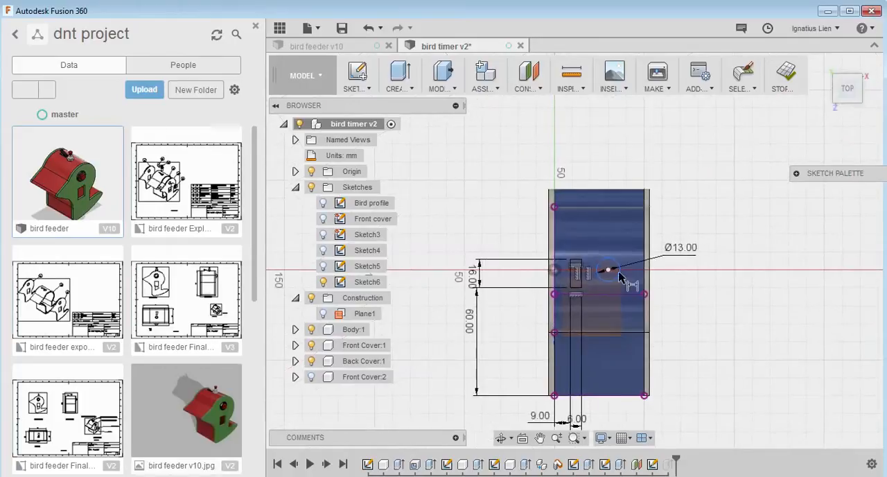
left_click(612, 396)
left_click(609, 272)
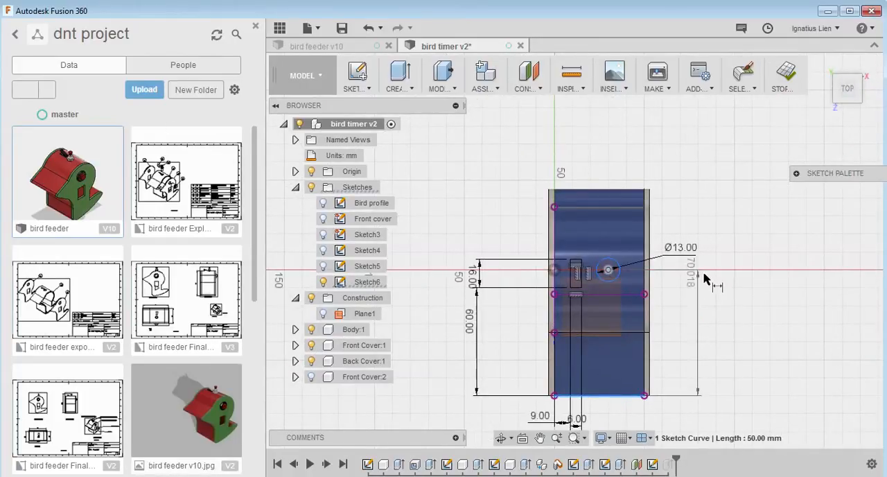
left_click(702, 292)
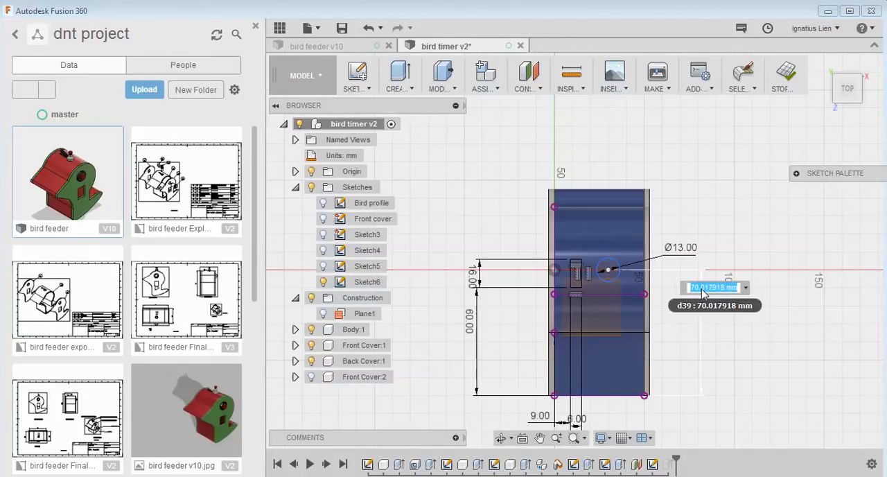
type("70")
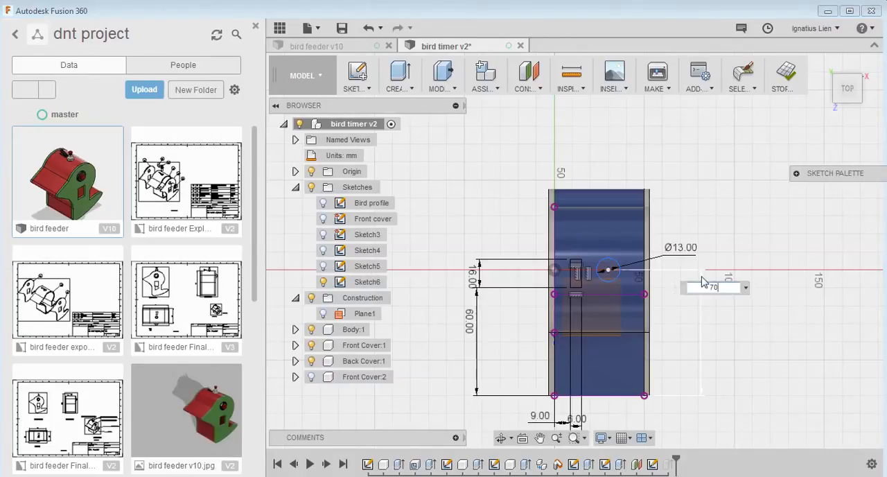
key("Return")
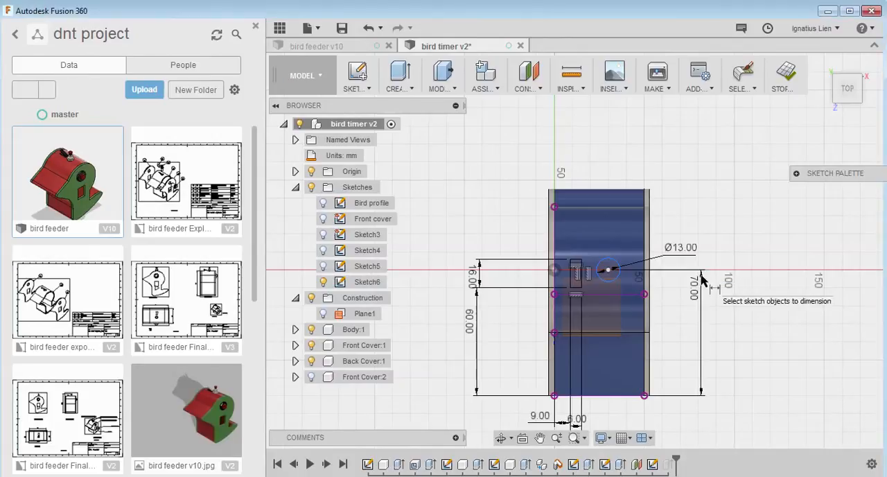
left_click(783, 81)
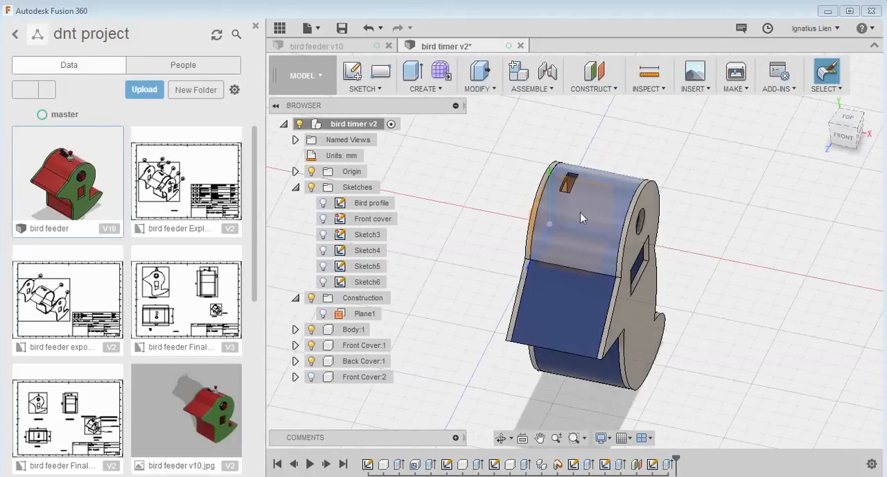
Edit the head's extruded cut and add the circle profile to its selection alongside the rectangle
right_click(668, 464)
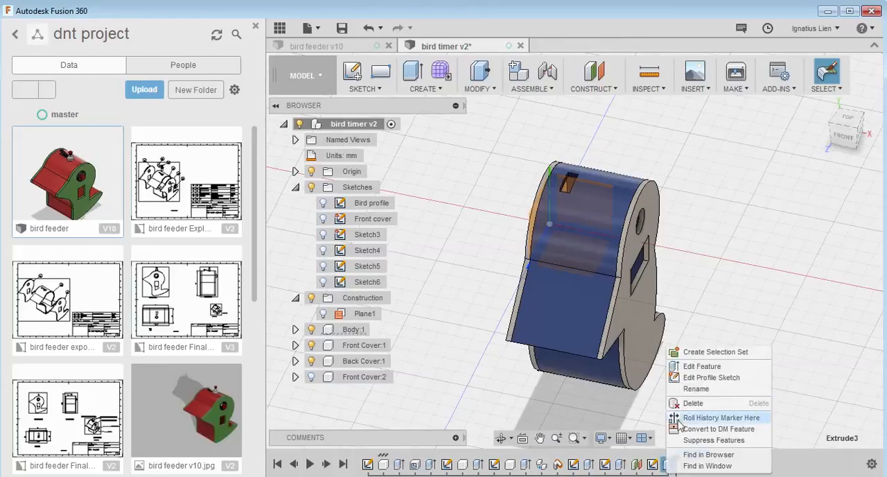
left_click(700, 365)
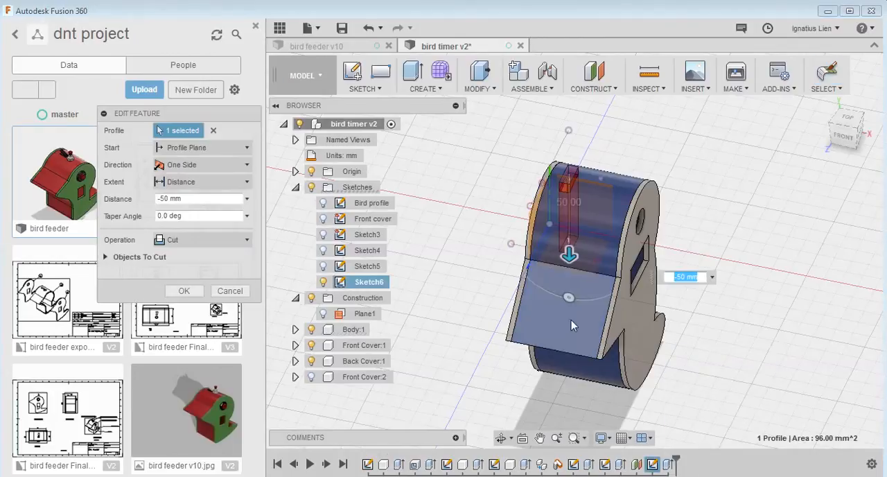
left_click(599, 182)
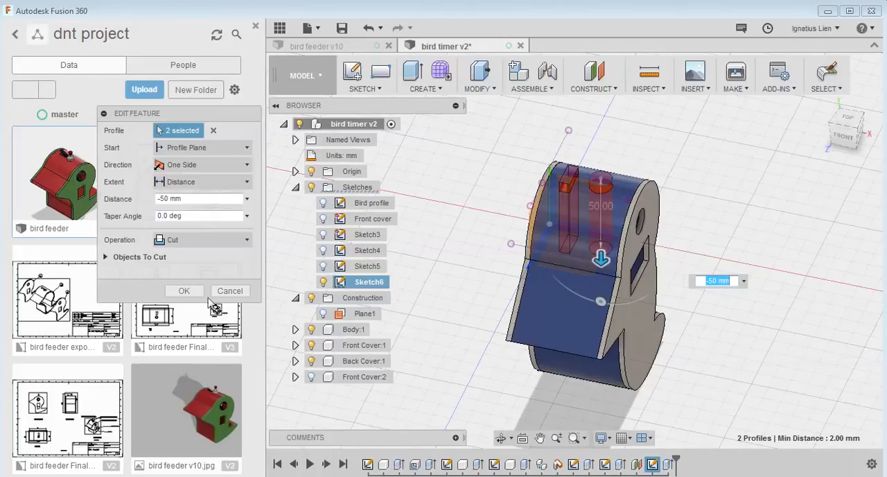
left_click(186, 291)
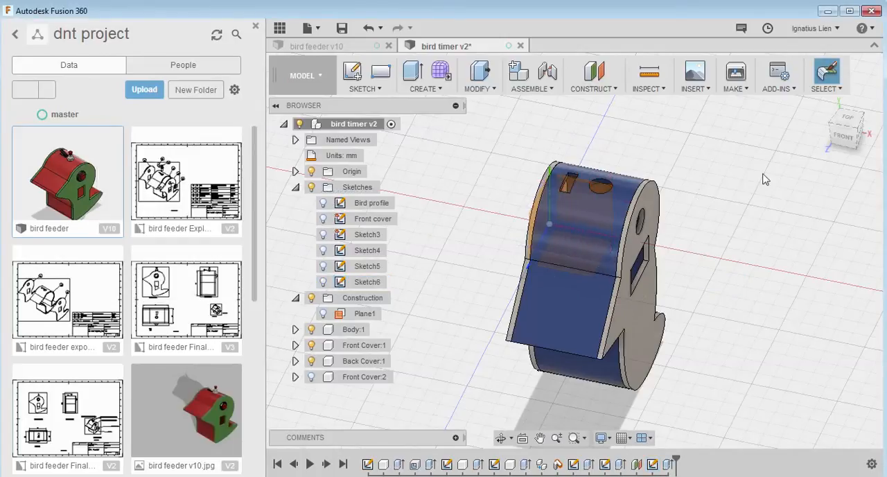
mouse_move(847, 126)
left_mouse_down()
mouse_move(854, 156)
mouse_move(847, 116)
left_mouse_up()
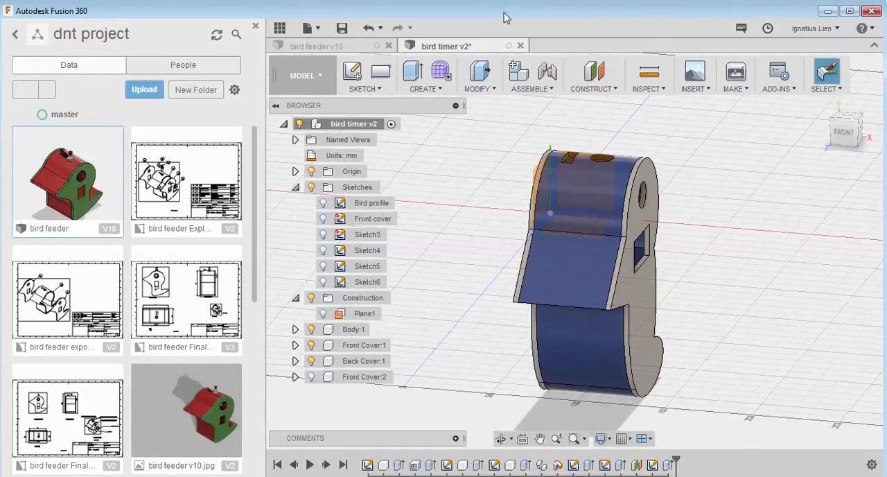
mouse_move(502, 5)
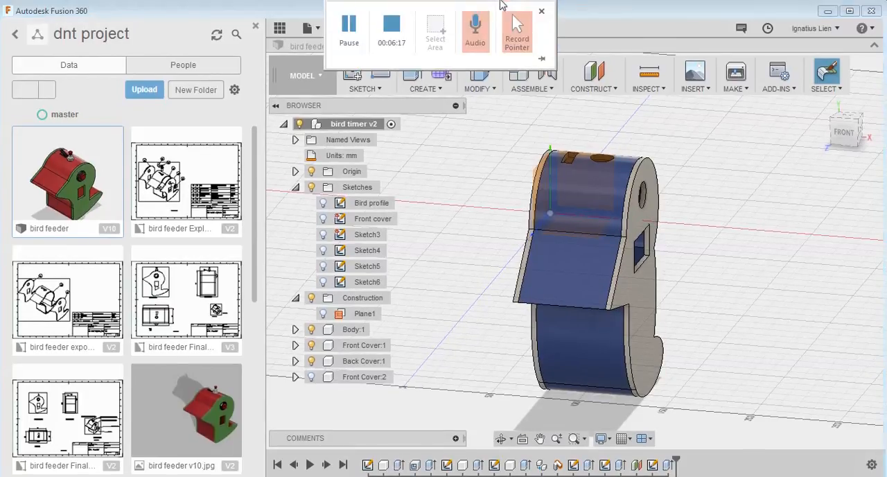